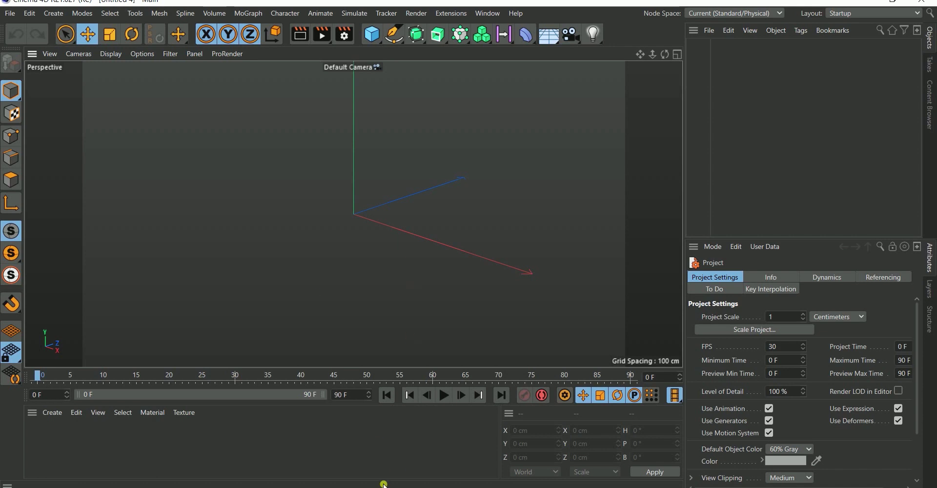
Add a cube primitive to the scene.
{"action": "left_click_drag", "start_coordinate": [372, 34], "coordinate": [381, 102]}
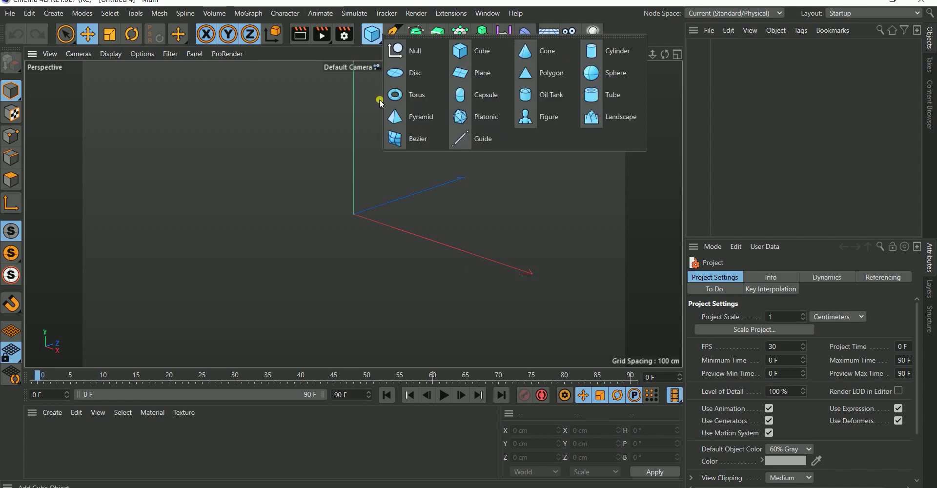
{"action": "left_click", "coordinate": [471, 51]}
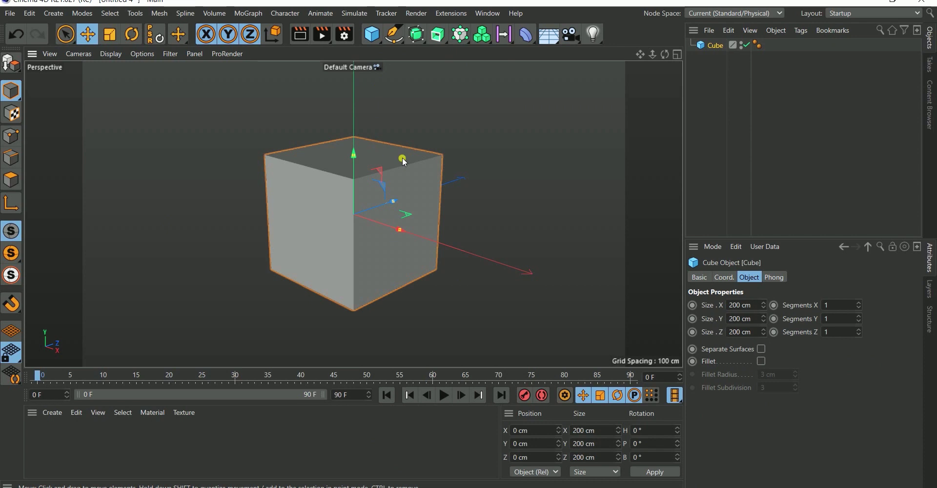
{"action": "left_click_drag", "start_coordinate": [402, 157], "coordinate": [381, 142], "text": "alt"}
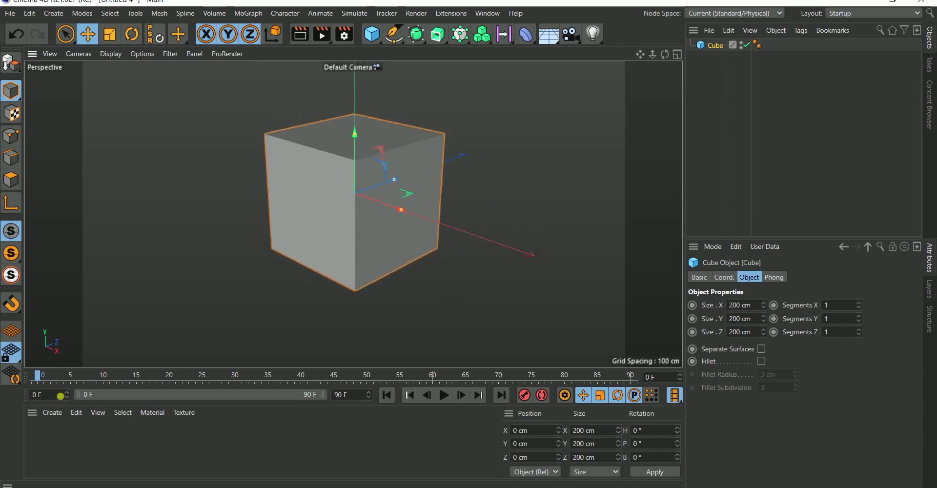
Create a new material and apply it to the cube.
{"action": "double_click", "coordinate": [48, 434]}
{"action": "left_click_drag", "start_coordinate": [266, 376], "coordinate": [313, 191]}
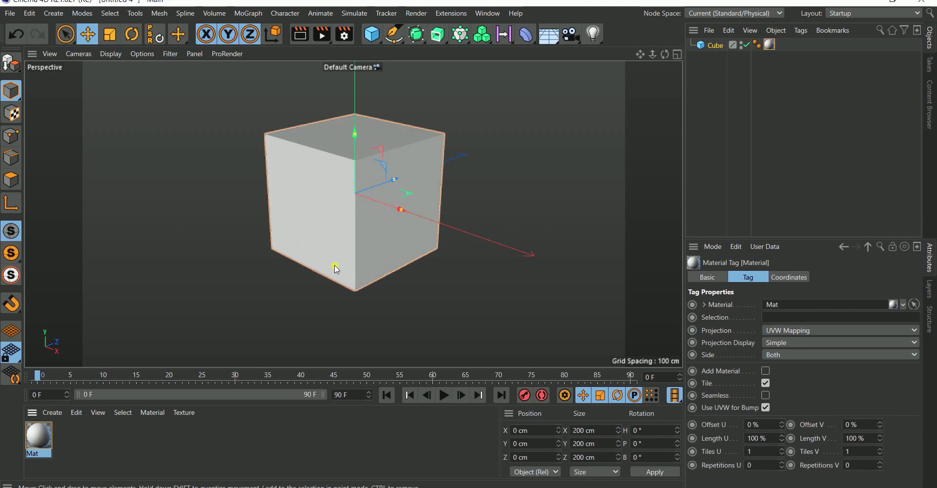
Examine the projection types offered by the cube's material tag.
{"action": "left_click", "coordinate": [757, 139]}
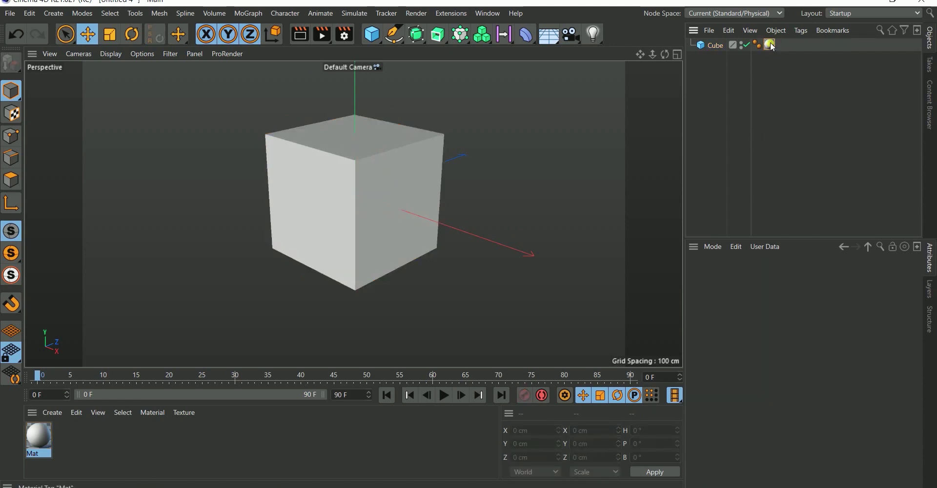
{"action": "left_click", "coordinate": [771, 45]}
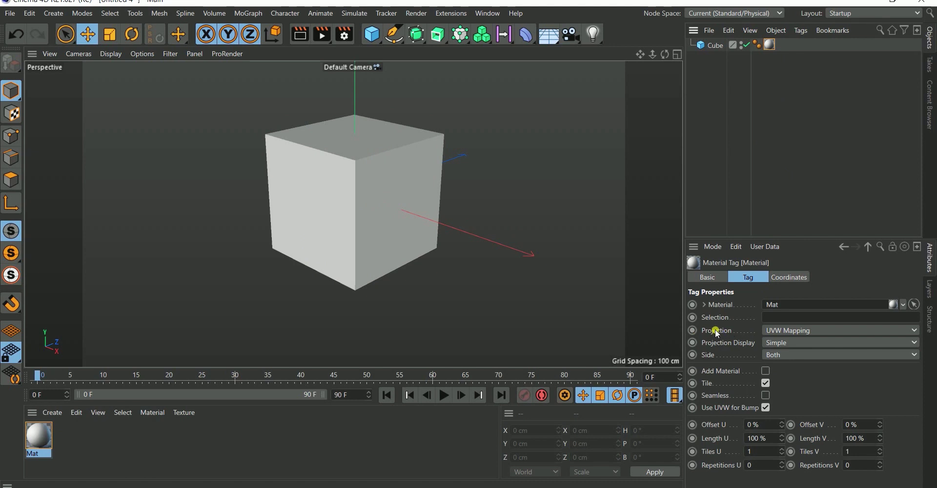
{"action": "left_click", "coordinate": [773, 352]}
{"action": "left_click", "coordinate": [786, 331]}
{"action": "left_click", "coordinate": [767, 336]}
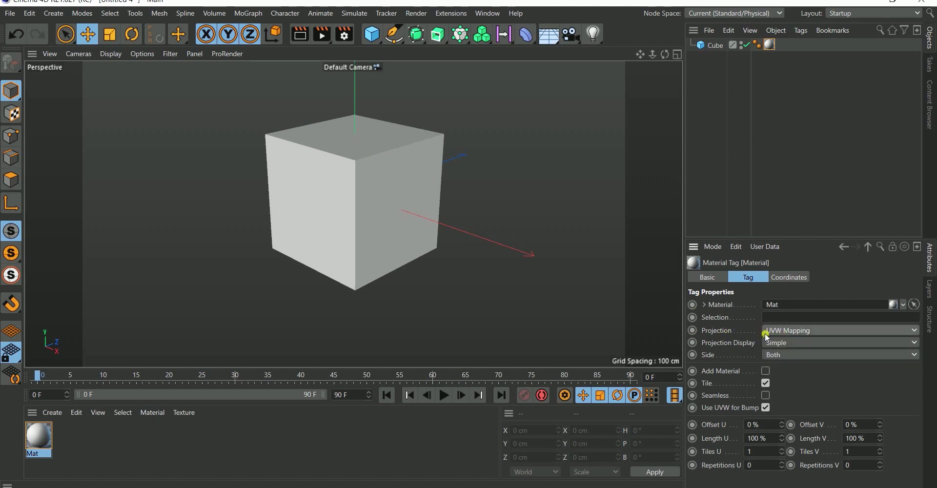
{"action": "left_click", "coordinate": [768, 332]}
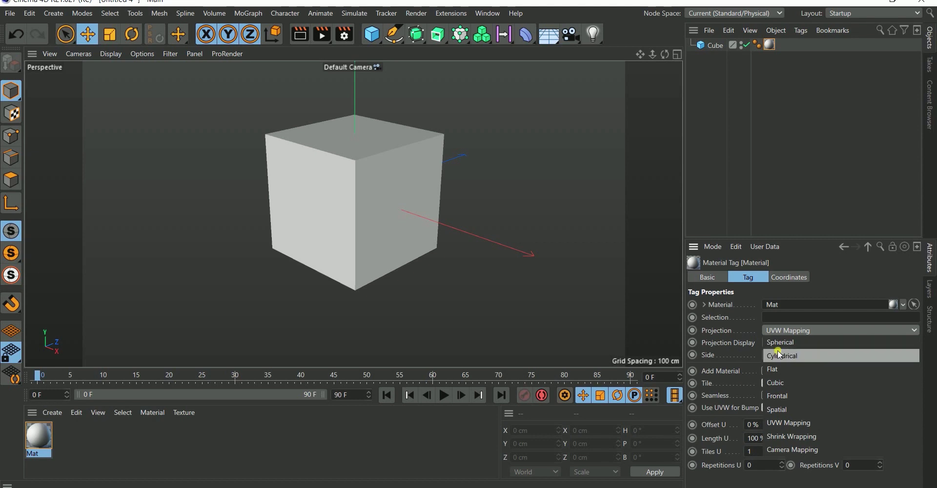
{"action": "left_click", "coordinate": [749, 125]}
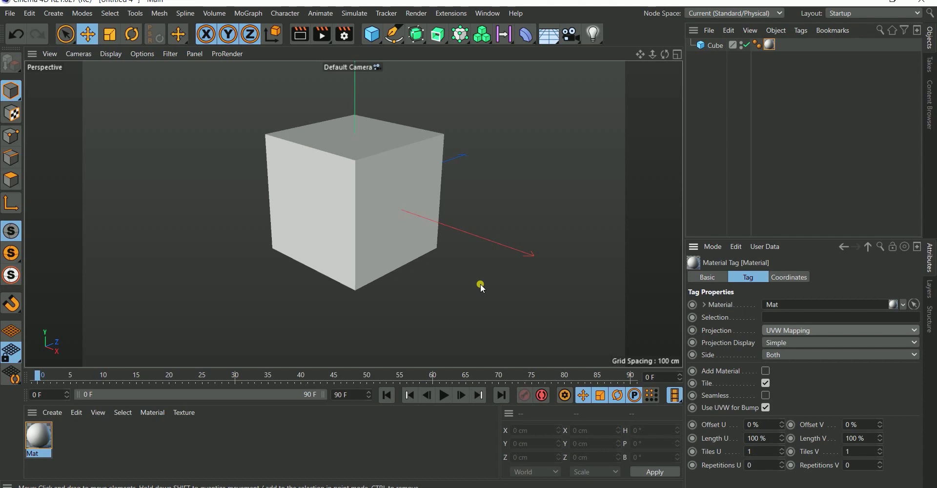
{"action": "scroll", "coordinate": [339, 146], "scroll_direction": "up", "scroll_amount": 3}
{"action": "scroll", "coordinate": [337, 144], "scroll_direction": "down", "scroll_amount": 1}
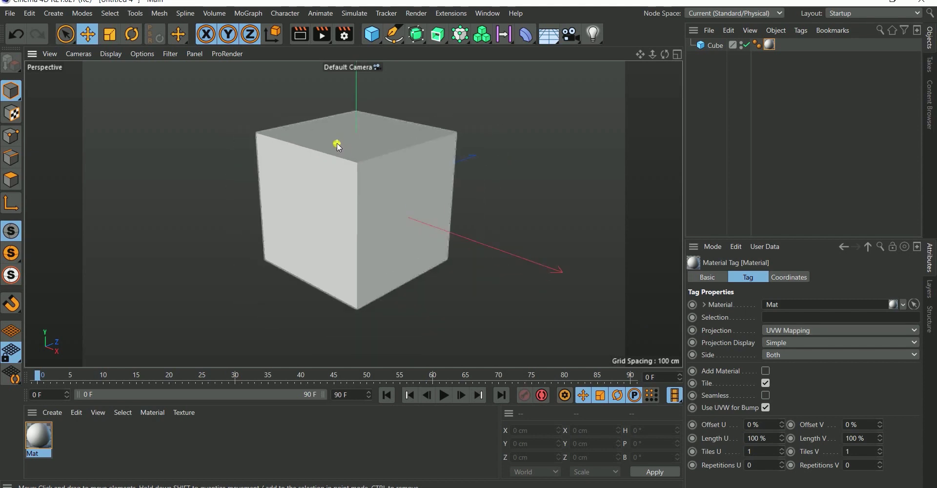
{"action": "left_click", "coordinate": [775, 331]}
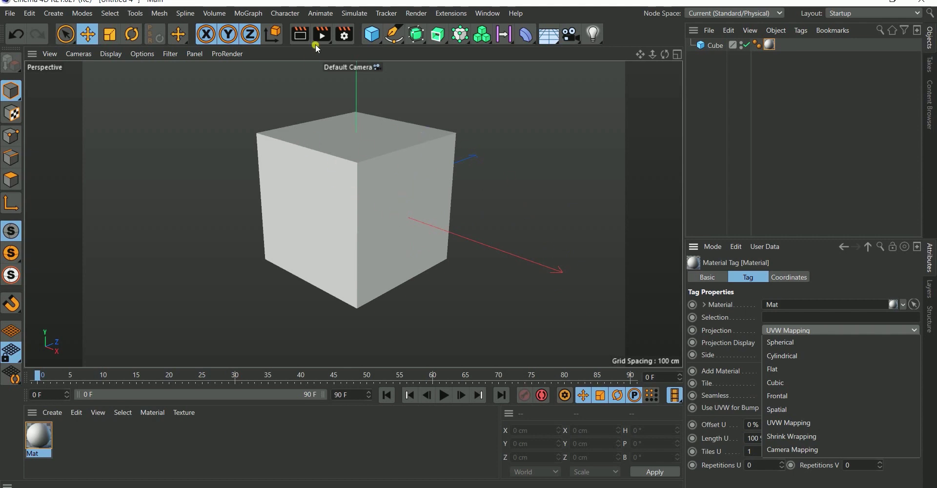
{"action": "left_click", "coordinate": [712, 66]}
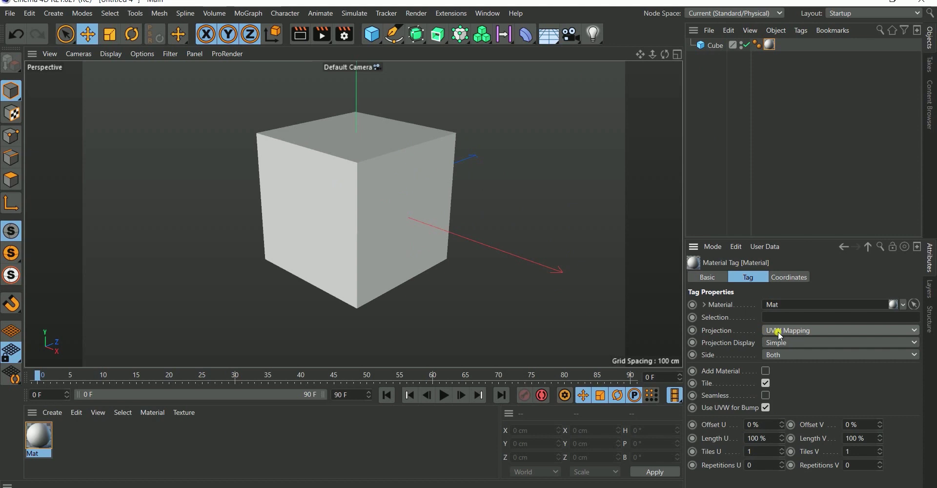
{"action": "left_click", "coordinate": [705, 46]}
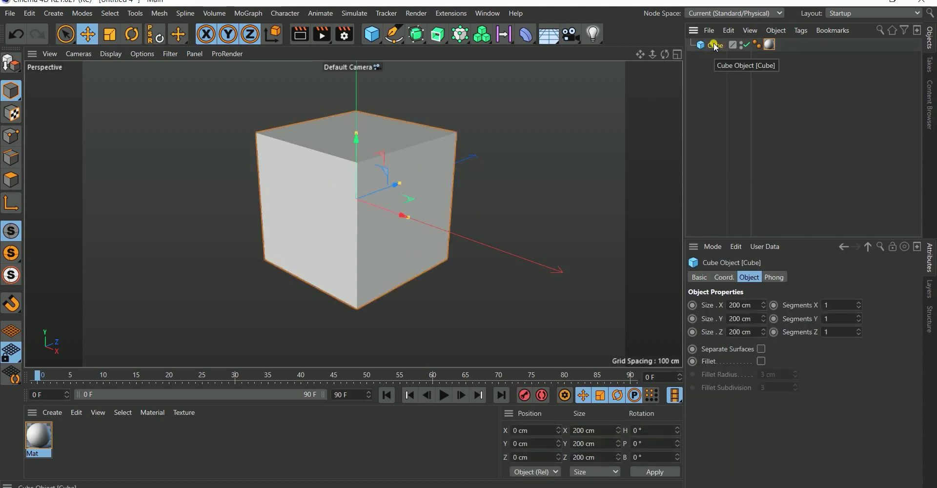
{"action": "key", "text": "c"}
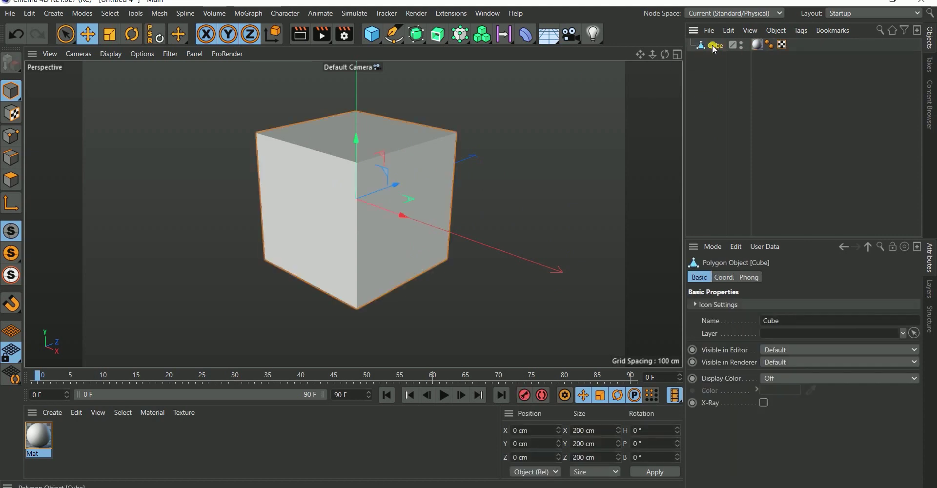
{"action": "left_click", "coordinate": [782, 44]}
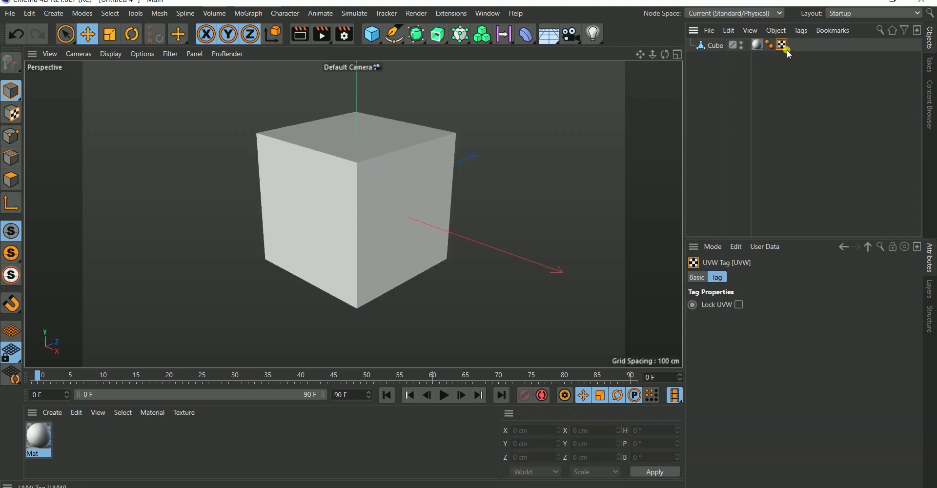
{"action": "key", "text": "ctrl+z"}
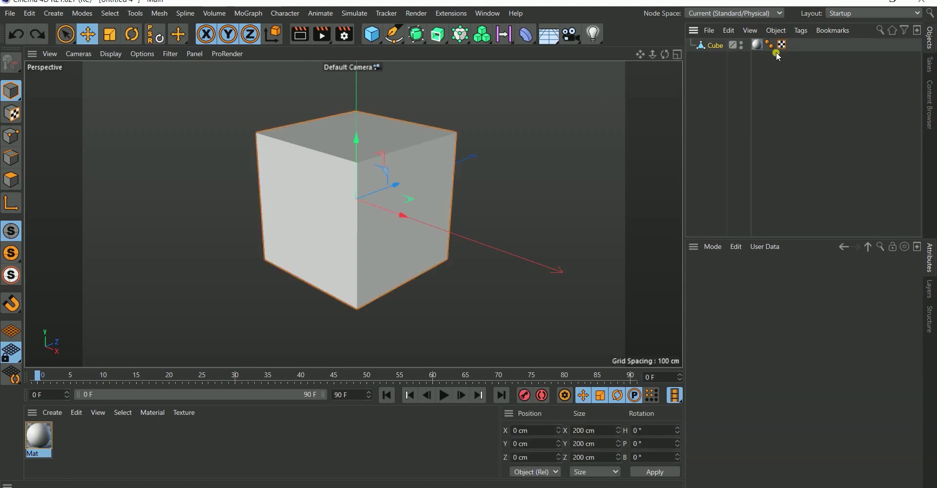
{"action": "left_click", "coordinate": [776, 52]}
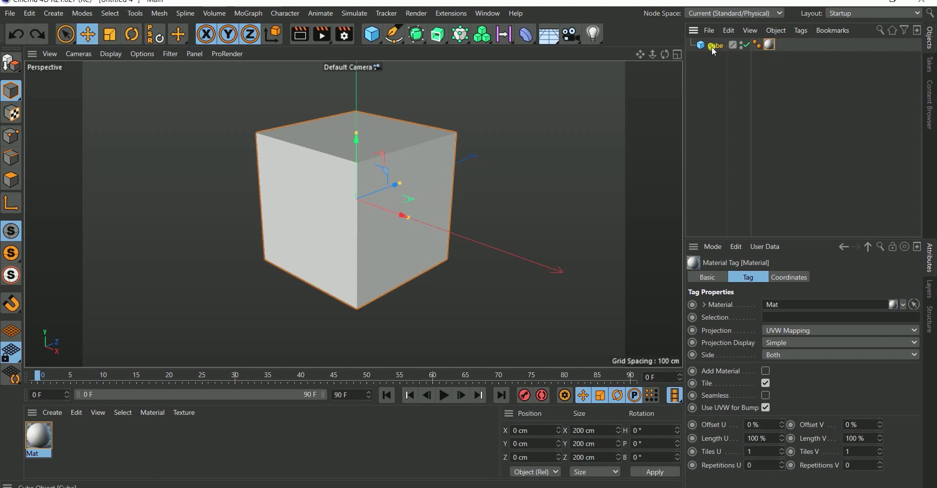
Make the cube editable and select its UVW tag.
{"action": "left_click", "coordinate": [12, 63]}
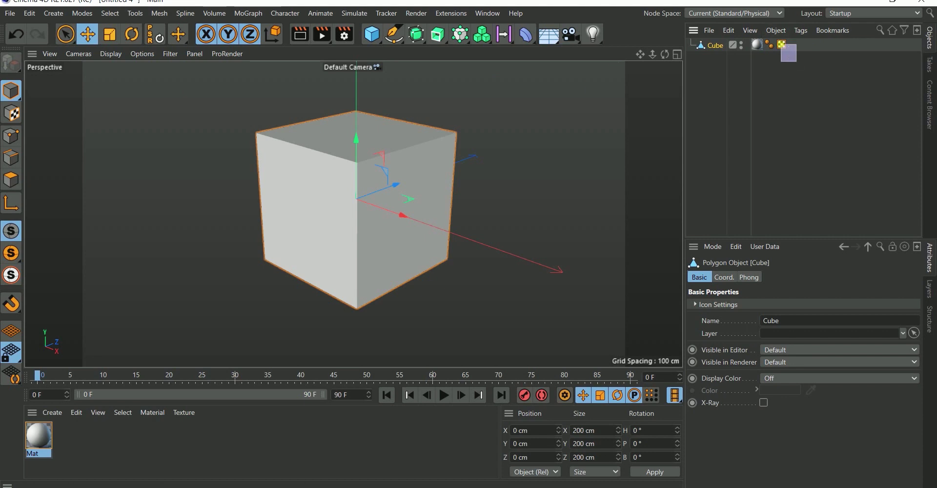
{"action": "left_click_drag", "start_coordinate": [781, 61], "coordinate": [772, 77]}
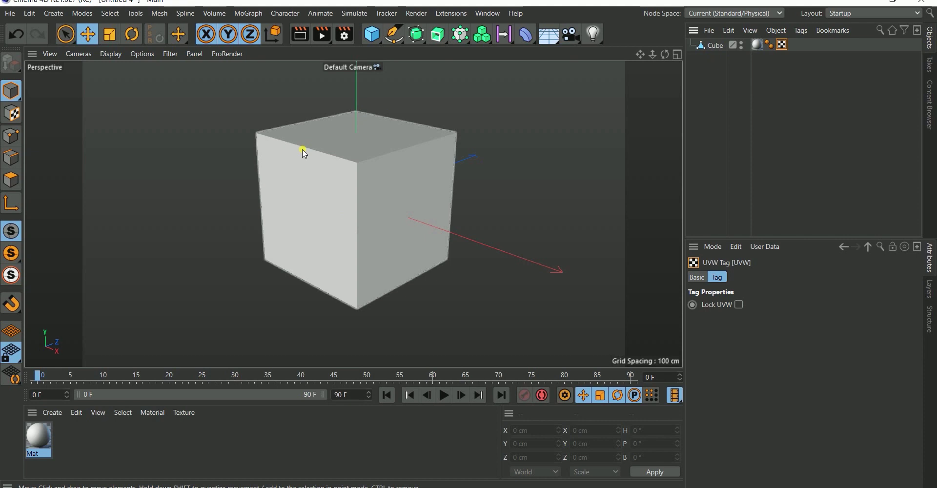
Open the cube's UVW tag in a separate Texture UV Editor window and examine it beside the model.
{"action": "double_click", "coordinate": [782, 45]}
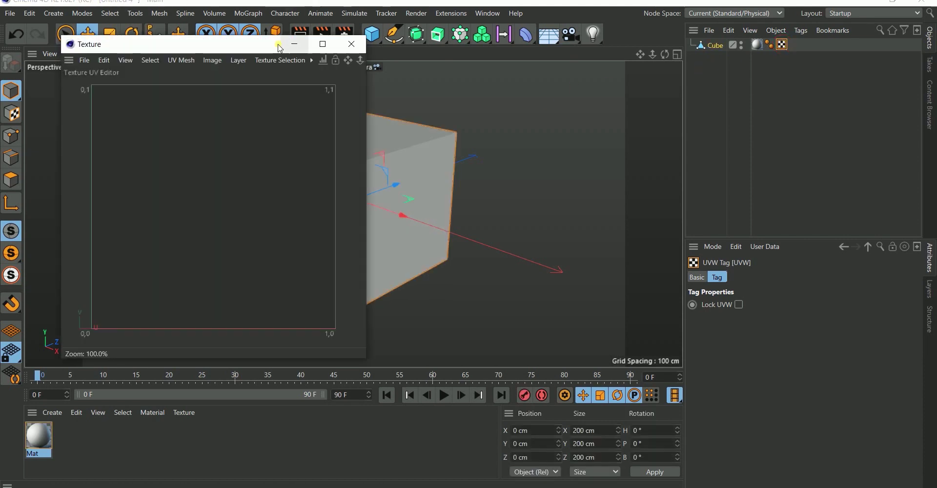
{"action": "left_click_drag", "start_coordinate": [280, 47], "coordinate": [788, 40]}
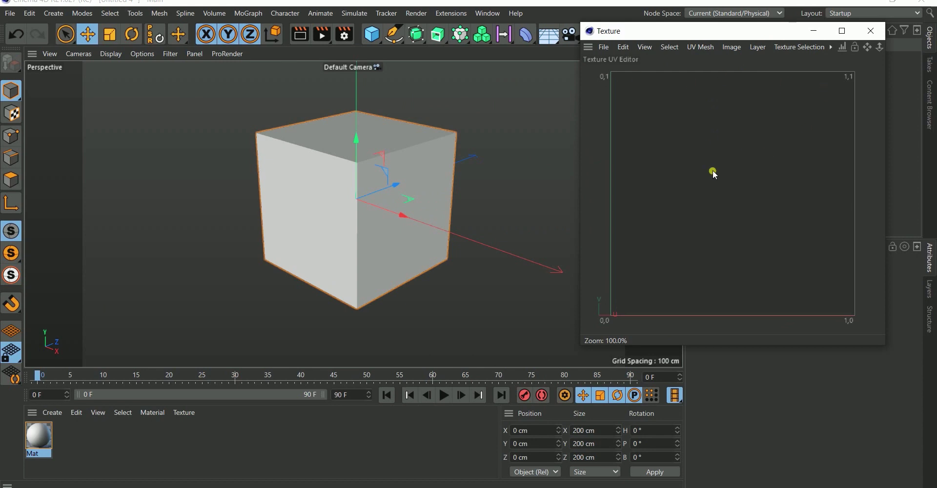
{"action": "scroll", "coordinate": [714, 172], "scroll_direction": "down", "scroll_amount": 2}
{"action": "scroll", "coordinate": [712, 163], "scroll_direction": "up", "scroll_amount": 1}
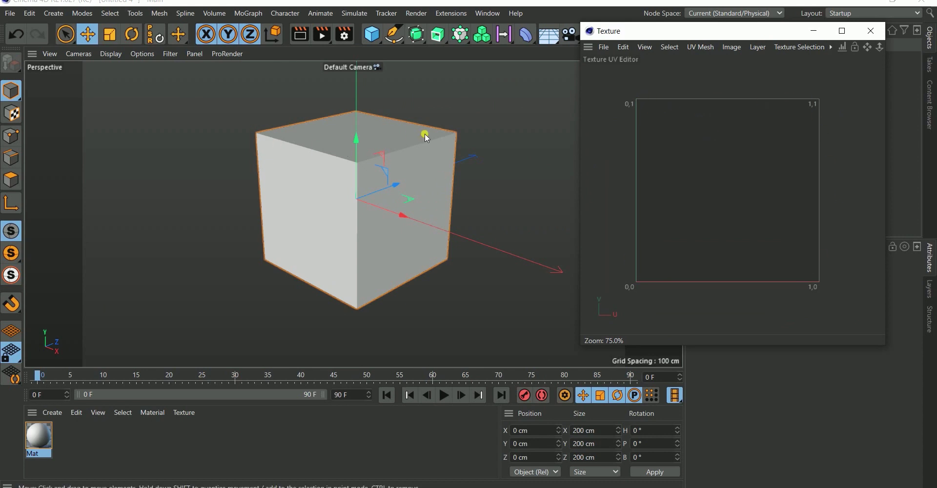
{"action": "left_click", "coordinate": [277, 163]}
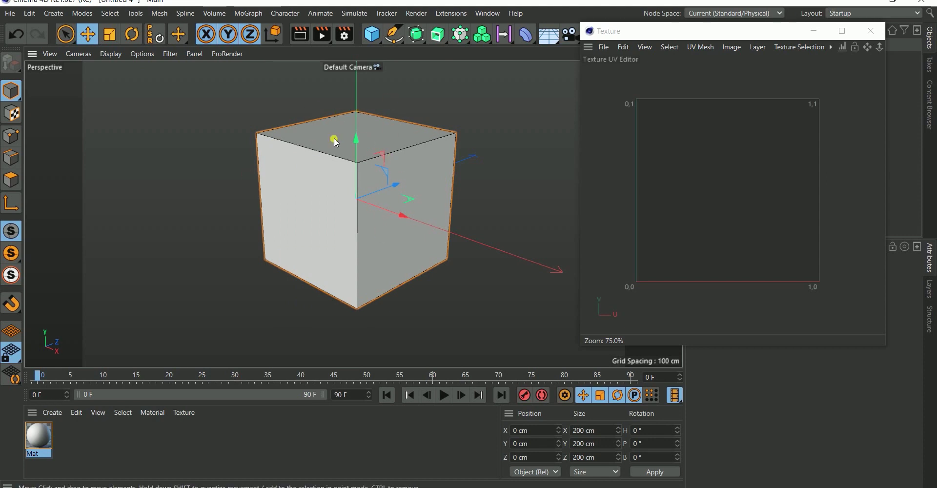
{"action": "left_click_drag", "start_coordinate": [706, 34], "coordinate": [749, 143]}
{"action": "left_click_drag", "start_coordinate": [641, 54], "coordinate": [726, 253]}
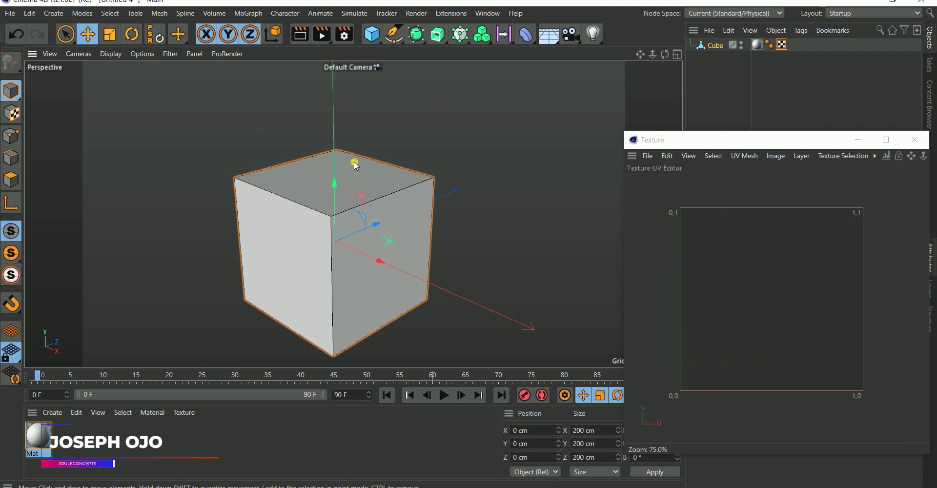
{"action": "left_click_drag", "start_coordinate": [775, 131], "coordinate": [471, 148]}
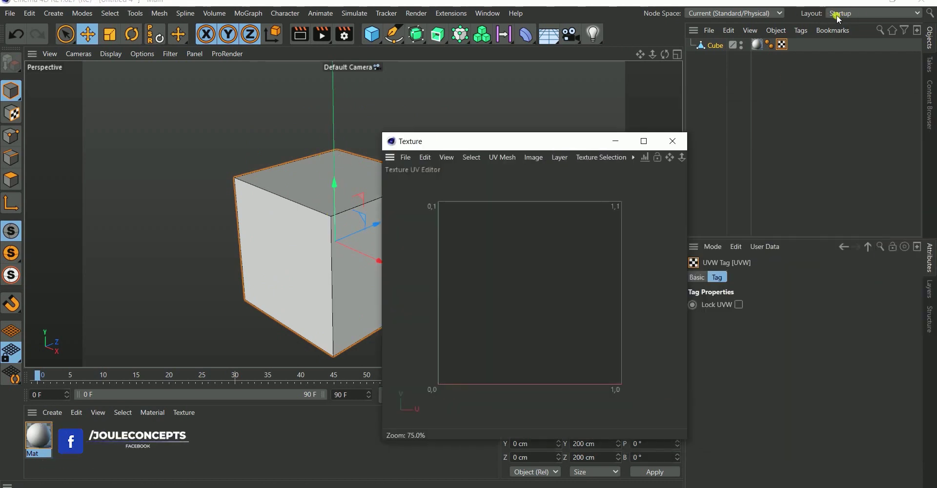
Close the floating Texture window and switch the interface layout to BP - UV Edit.
{"action": "left_click", "coordinate": [856, 16]}
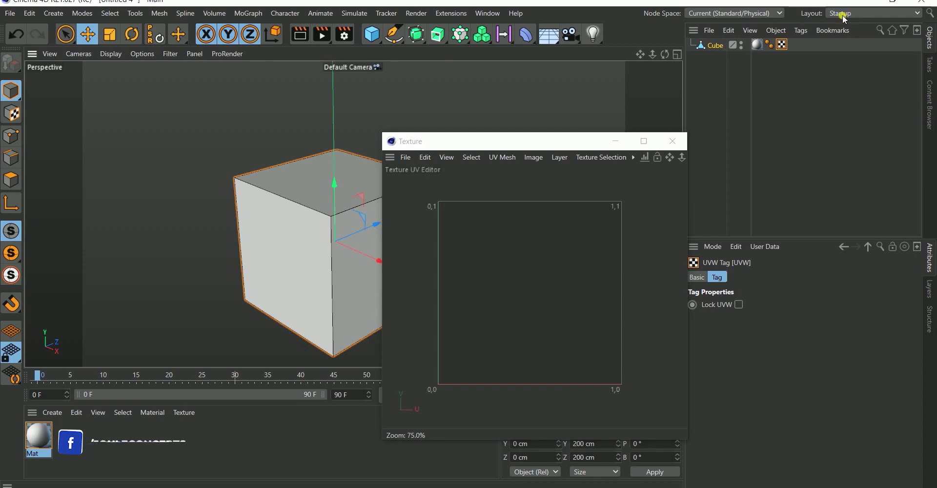
{"action": "left_click", "coordinate": [683, 142]}
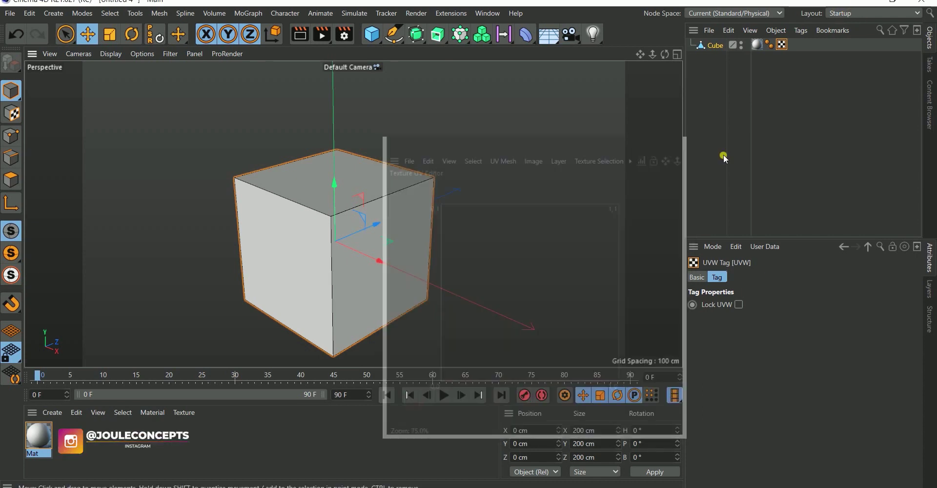
{"action": "left_click", "coordinate": [842, 13]}
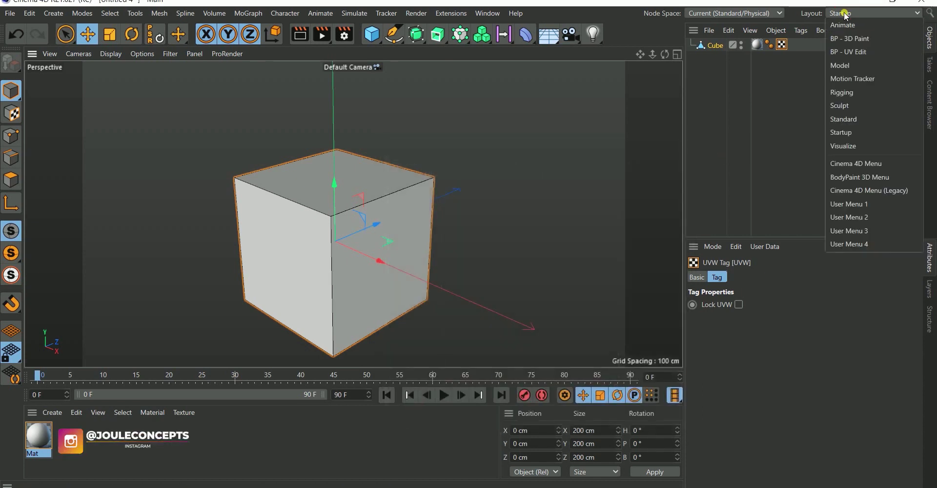
{"action": "left_click", "coordinate": [862, 51]}
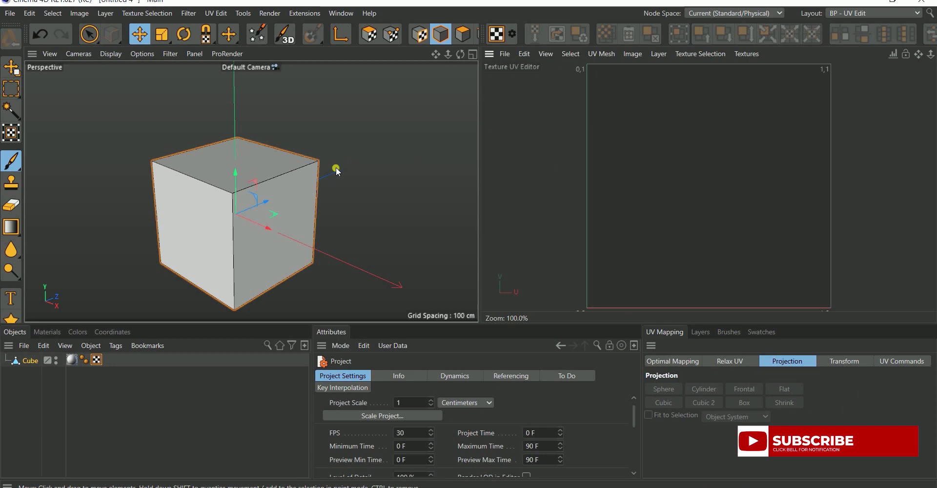
{"action": "left_click_drag", "start_coordinate": [336, 168], "coordinate": [356, 142], "text": "alt"}
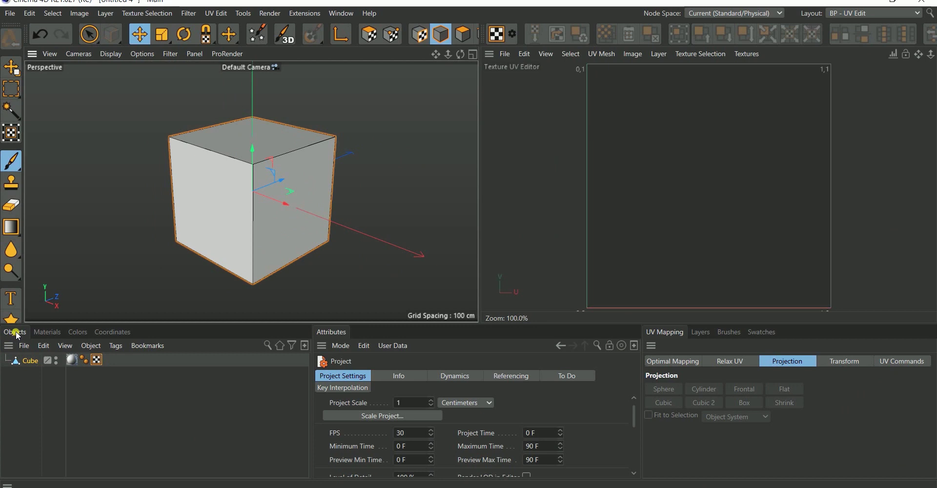
Load the Mat material so that it is enabled for 3D painting.
{"action": "left_click", "coordinate": [52, 331]}
{"action": "left_click", "coordinate": [17, 393]}
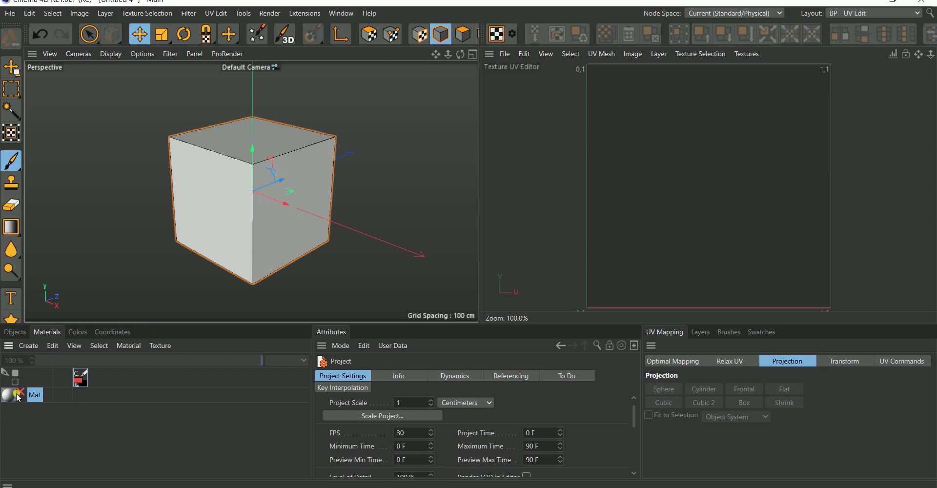
{"action": "left_click_drag", "start_coordinate": [17, 396], "coordinate": [337, 160]}
{"action": "left_click_drag", "start_coordinate": [85, 386], "coordinate": [89, 391]}
{"action": "left_click", "coordinate": [27, 395]}
{"action": "left_click", "coordinate": [22, 395]}
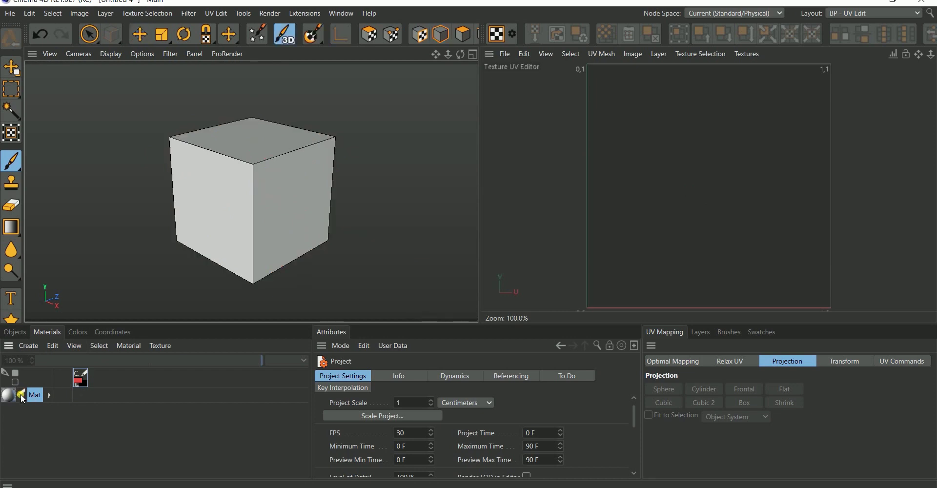
Create a 2048 x 2048 pixel, 16-bit color texture named Mat_Color_2 for the material, filled with red at saturation 59% and value 58%.
{"action": "left_click", "coordinate": [81, 398]}
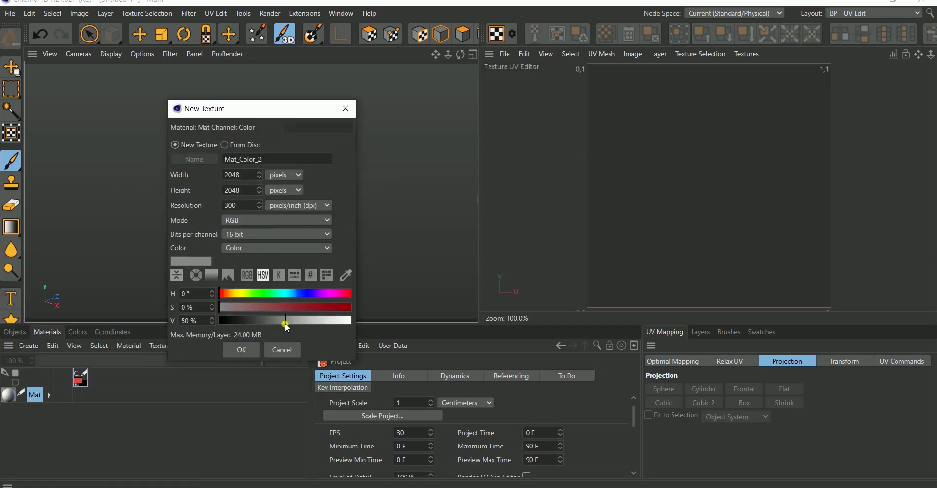
{"action": "mouse_move", "coordinate": [287, 320]}
{"action": "left_mouse_down"}
{"action": "mouse_move", "coordinate": [304, 320]}
{"action": "mouse_move", "coordinate": [296, 321]}
{"action": "left_mouse_up"}
{"action": "left_click_drag", "start_coordinate": [268, 122], "coordinate": [295, 123]}
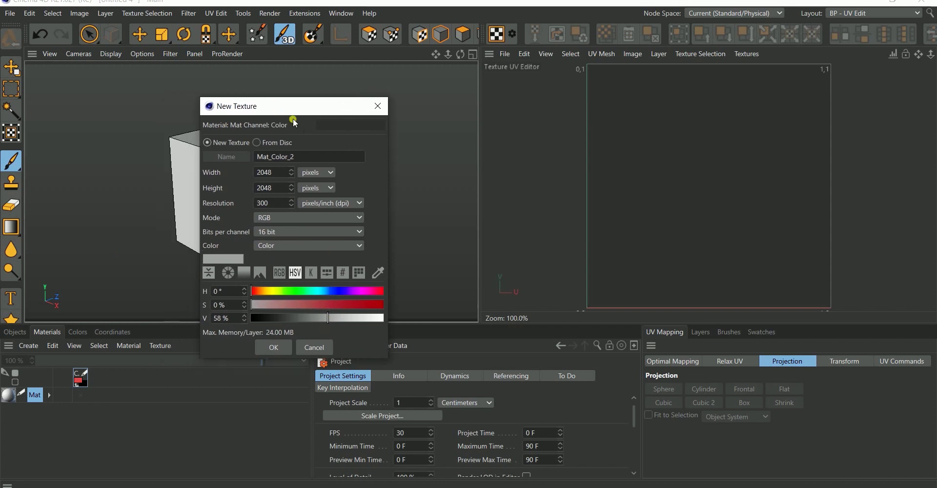
{"action": "left_click", "coordinate": [299, 305]}
{"action": "left_click_drag", "start_coordinate": [300, 307], "coordinate": [329, 306]}
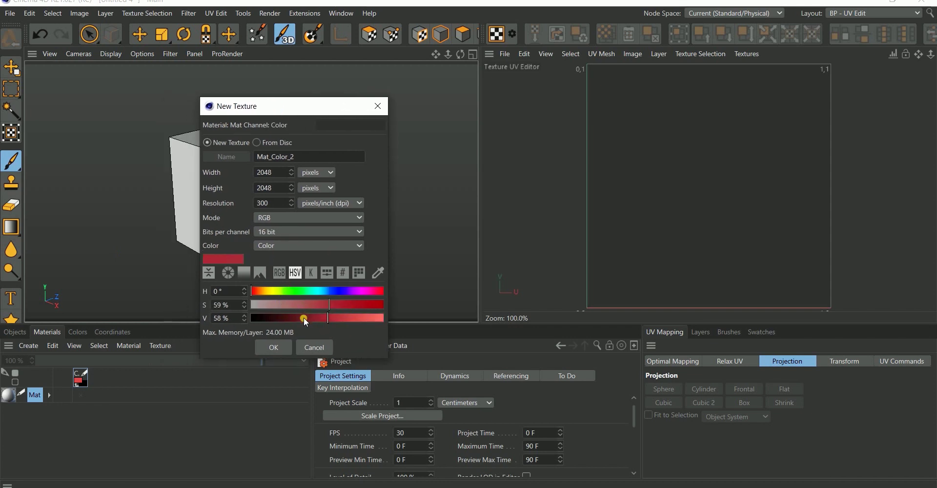
{"action": "left_click", "coordinate": [273, 347]}
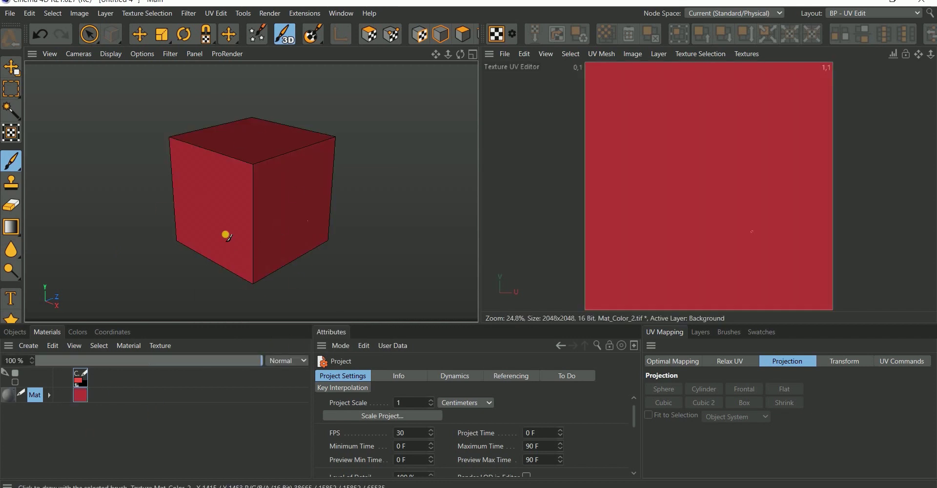
Set up the paint Brush with a near-white color at 2% saturation and a brush size of 63.
{"action": "left_click", "coordinate": [777, 114]}
{"action": "left_click", "coordinate": [15, 163]}
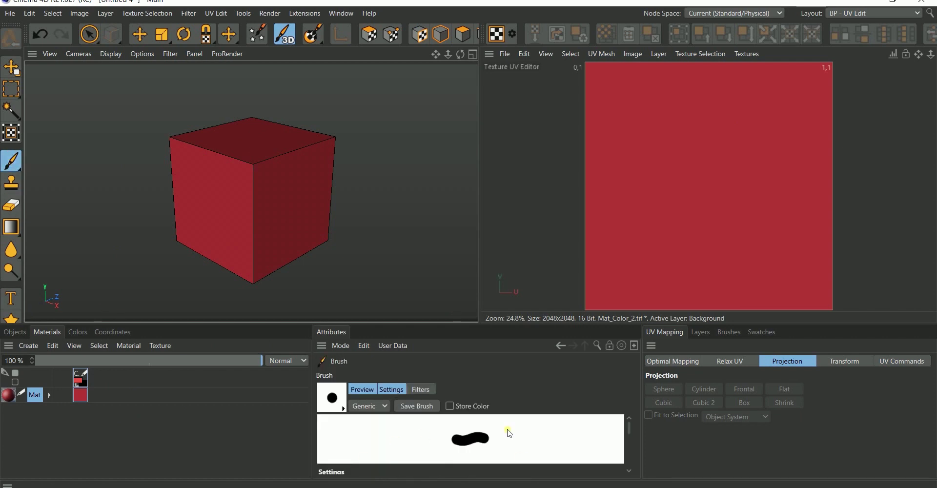
{"action": "left_click", "coordinate": [77, 332]}
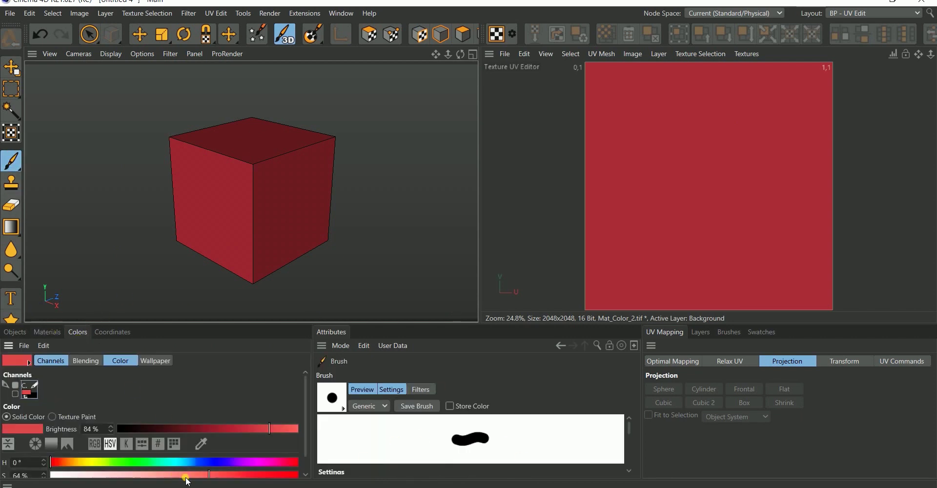
{"action": "left_click_drag", "start_coordinate": [184, 476], "coordinate": [52, 475]}
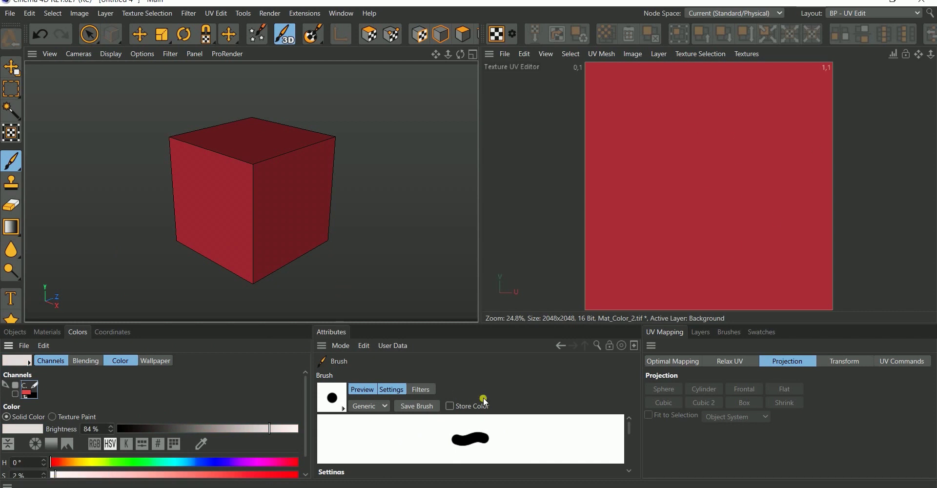
{"action": "left_click_drag", "start_coordinate": [633, 435], "coordinate": [630, 444]}
{"action": "left_click_drag", "start_coordinate": [448, 443], "coordinate": [490, 436]}
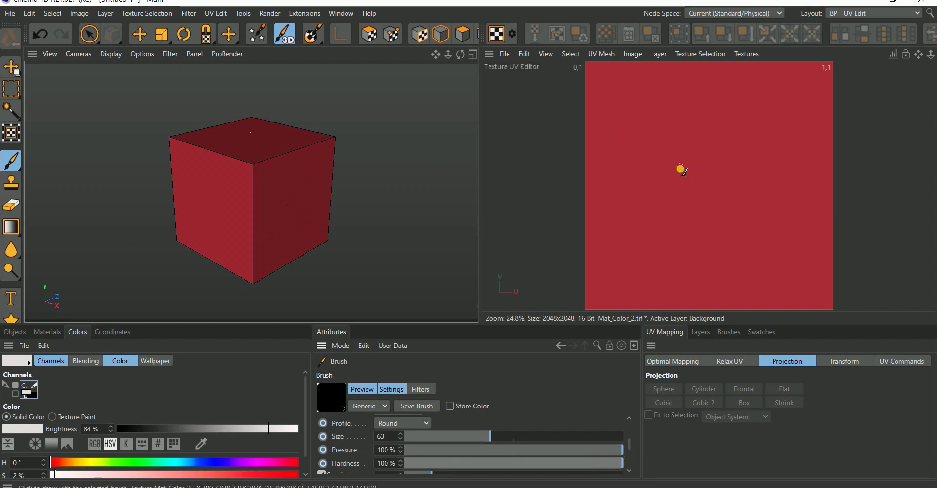
Paint a large numeral 2 in the middle of the texture in the UV editor and a smaller 2 directly on the cube.
{"action": "mouse_move", "coordinate": [680, 171]}
{"action": "left_mouse_down"}
{"action": "mouse_move", "coordinate": [696, 158]}
{"action": "mouse_move", "coordinate": [713, 177]}
{"action": "mouse_move", "coordinate": [715, 205]}
{"action": "mouse_move", "coordinate": [690, 233]}
{"action": "mouse_move", "coordinate": [764, 231]}
{"action": "left_mouse_up"}
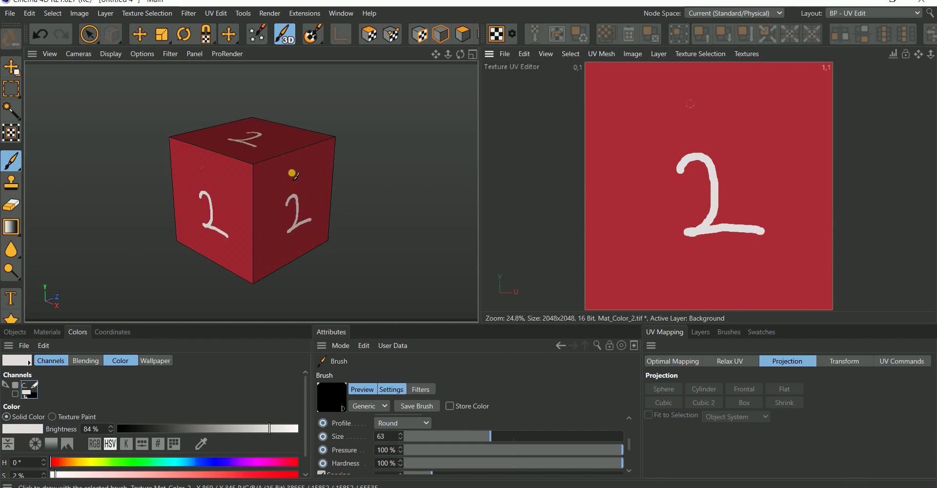
{"action": "left_click_drag", "start_coordinate": [175, 155], "coordinate": [328, 142], "text": "alt"}
{"action": "left_click_drag", "start_coordinate": [239, 205], "coordinate": [323, 204], "text": "alt"}
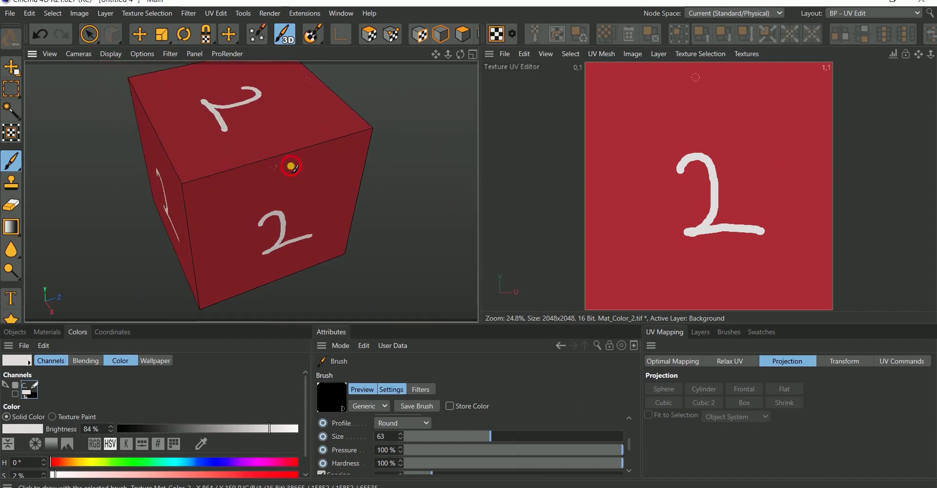
{"action": "left_click_drag", "start_coordinate": [291, 166], "coordinate": [378, 161], "text": "alt"}
{"action": "mouse_move", "coordinate": [239, 132]}
{"action": "left_mouse_down"}
{"action": "mouse_move", "coordinate": [249, 145]}
{"action": "mouse_move", "coordinate": [279, 145]}
{"action": "left_mouse_up"}
{"action": "left_click_drag", "start_coordinate": [227, 233], "coordinate": [296, 186], "text": "alt"}
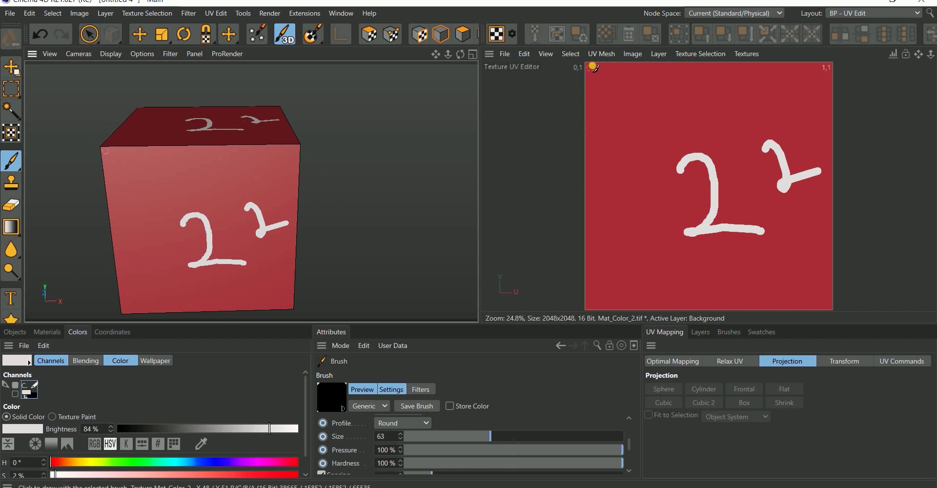
Toggle the Show UV Mesh display off and back on in the Texture UV Editor.
{"action": "left_click", "coordinate": [600, 53]}
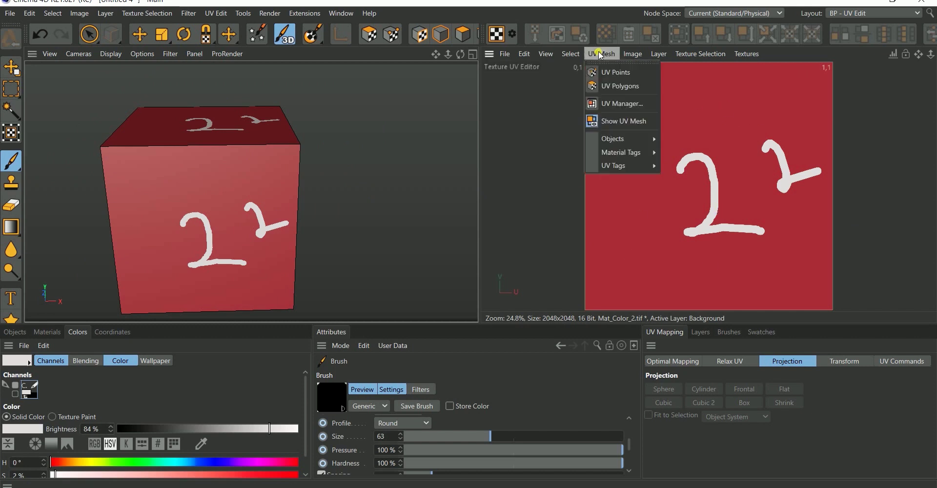
{"action": "left_click", "coordinate": [621, 122]}
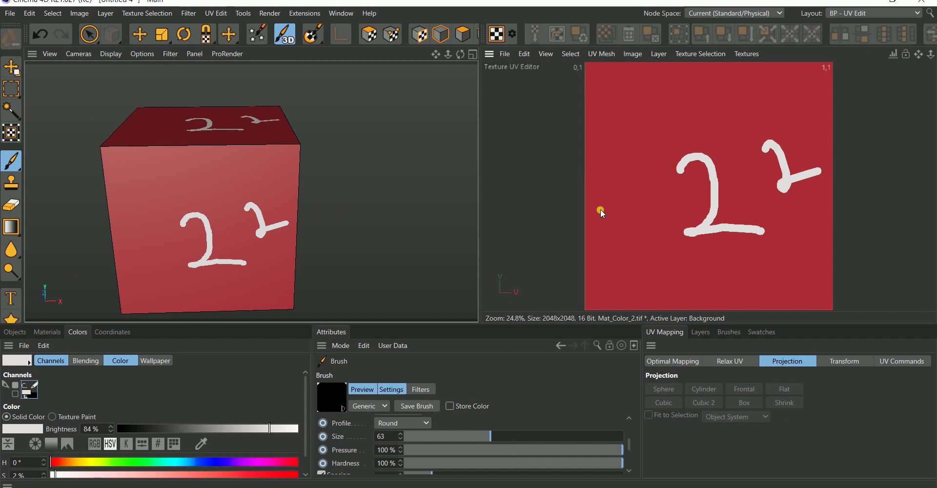
{"action": "left_click", "coordinate": [601, 54]}
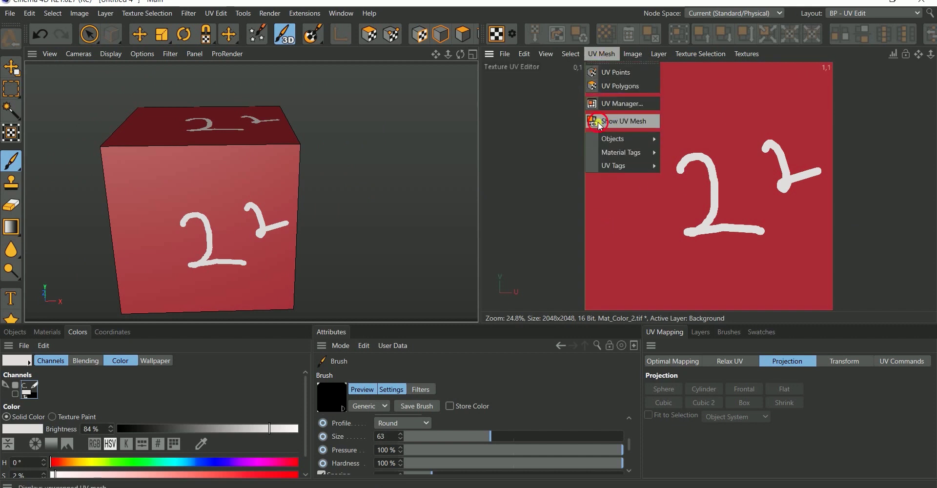
{"action": "left_click", "coordinate": [599, 124]}
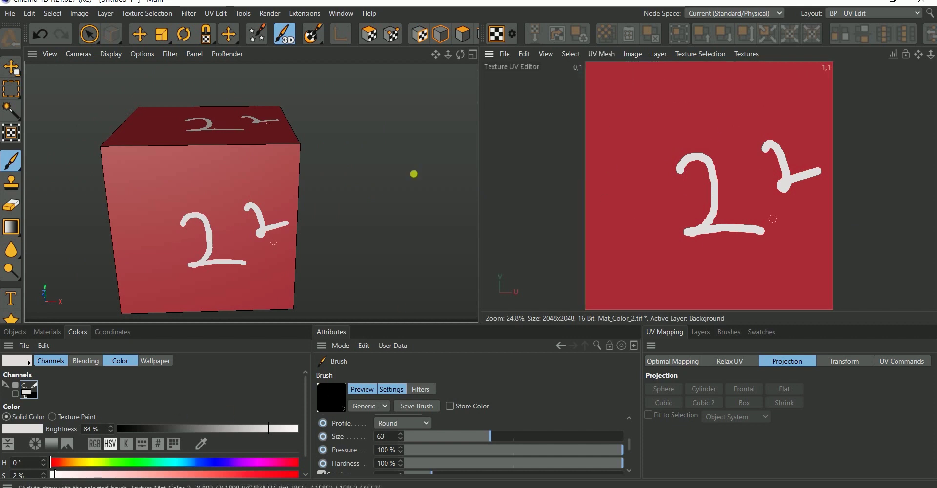
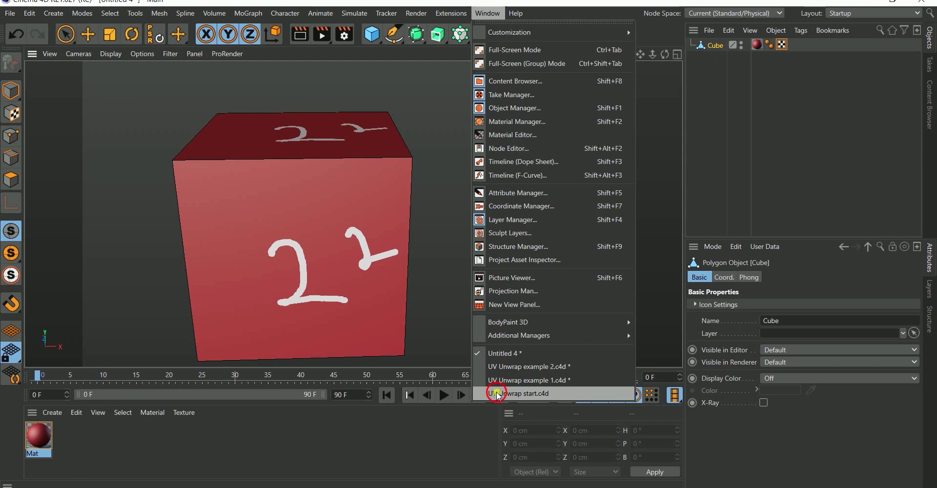
Switch to the UV Unwrap start.c4d project and view its cube and cylinder in the perspective view.
{"action": "left_click", "coordinate": [497, 395]}
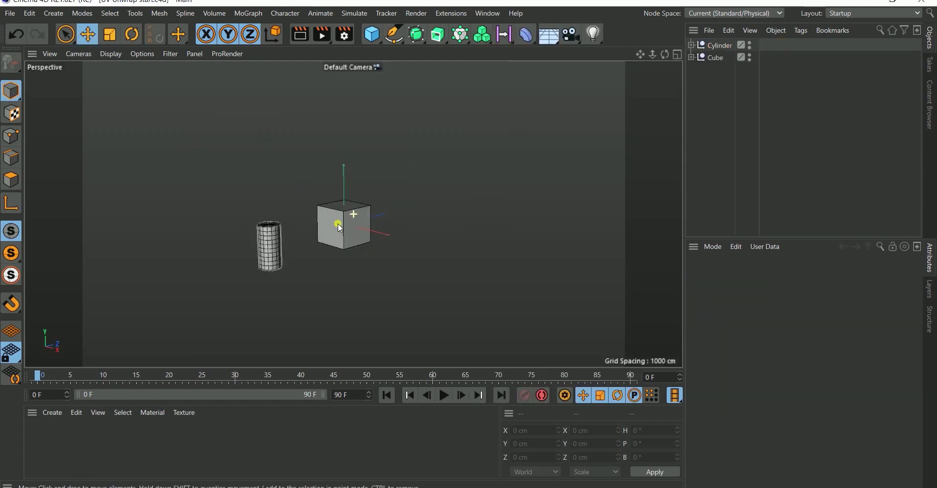
{"action": "middle_click_drag", "start_coordinate": [289, 233], "coordinate": [364, 222]}
{"action": "scroll", "coordinate": [399, 233], "scroll_direction": "up", "scroll_amount": 5}
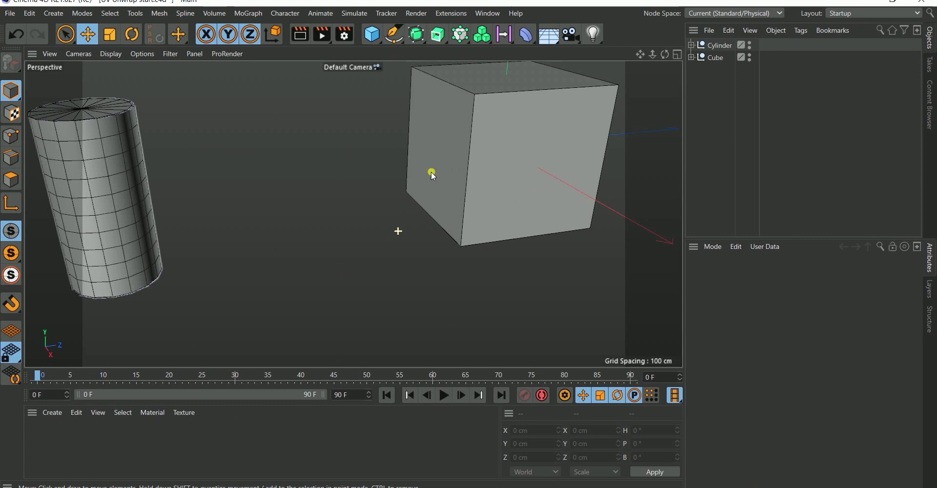
{"action": "mouse_move", "coordinate": [429, 174]}
{"action": "middle_mouse_down"}
{"action": "mouse_move", "coordinate": [345, 234]}
{"action": "mouse_move", "coordinate": [292, 247]}
{"action": "mouse_move", "coordinate": [330, 212]}
{"action": "mouse_move", "coordinate": [341, 234]}
{"action": "middle_mouse_up"}
{"action": "scroll", "coordinate": [342, 231], "scroll_direction": "up", "scroll_amount": 2}
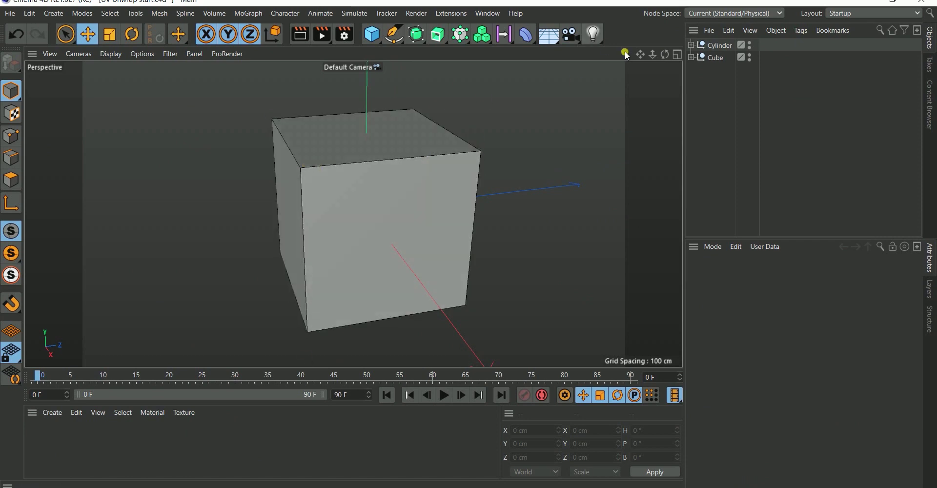
{"action": "left_click_drag", "start_coordinate": [653, 53], "coordinate": [632, 56]}
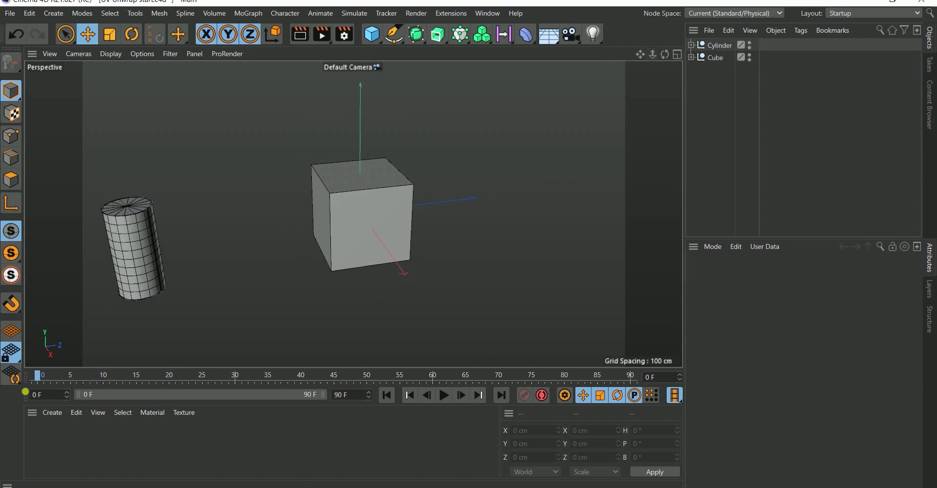
Scrub the animation through frame 47 to frame 52 to unfold the cube and examine its flat layout.
{"action": "left_click_drag", "start_coordinate": [38, 377], "coordinate": [347, 405]}
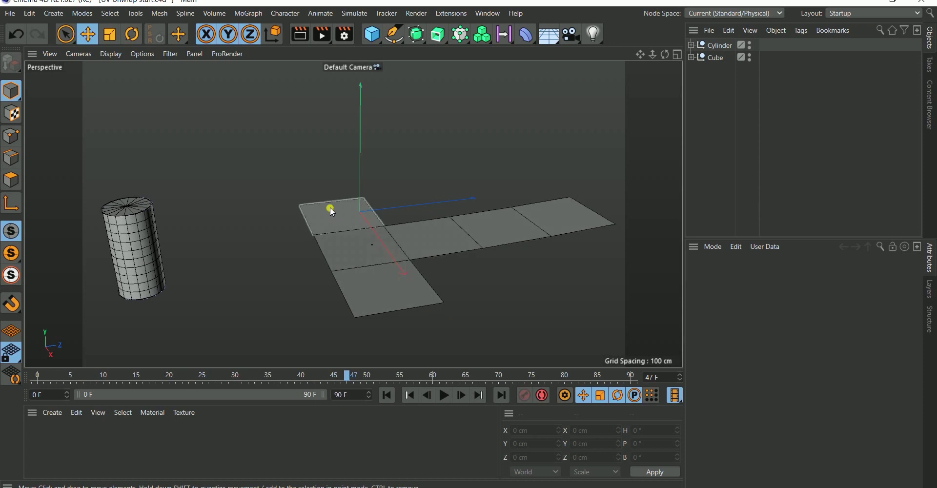
{"action": "scroll", "coordinate": [359, 232], "scroll_direction": "up", "scroll_amount": 5}
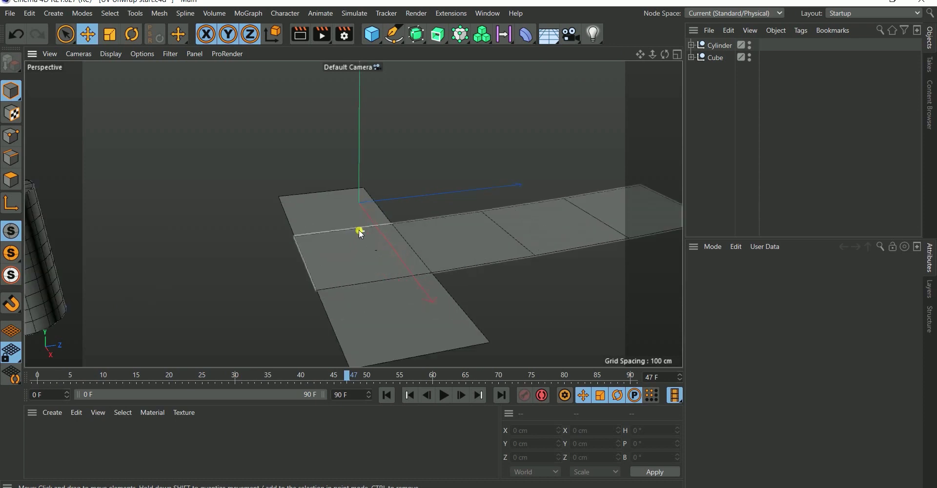
{"action": "scroll", "coordinate": [347, 176], "scroll_direction": "up", "scroll_amount": 2}
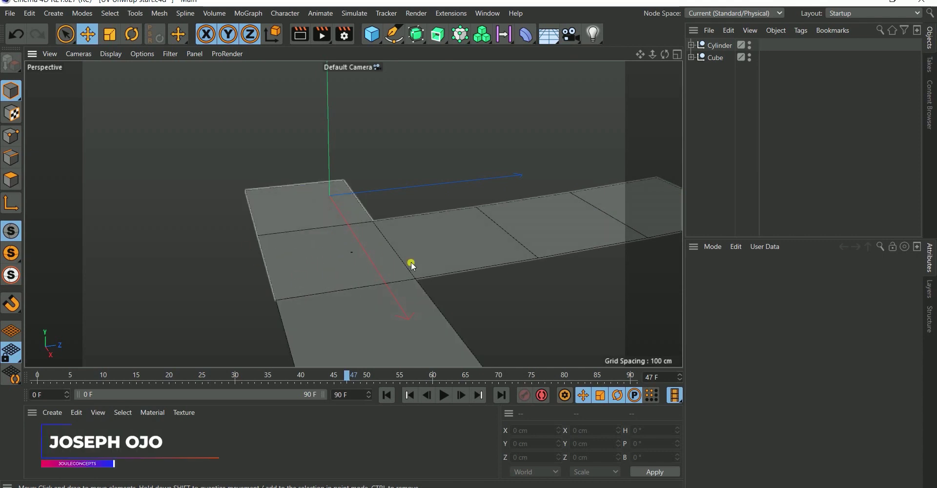
{"action": "scroll", "coordinate": [308, 188], "scroll_direction": "down", "scroll_amount": 5}
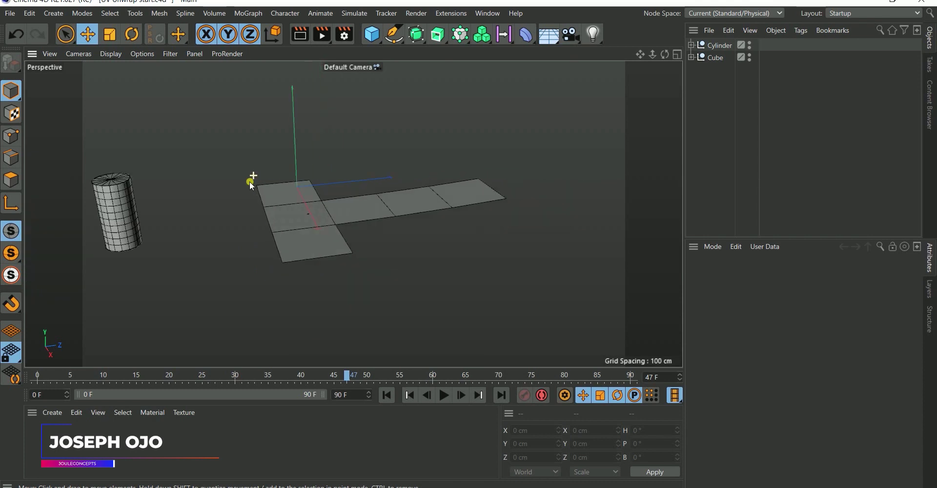
{"action": "left_click", "coordinate": [318, 214]}
{"action": "left_click_drag", "start_coordinate": [319, 215], "coordinate": [439, 256], "text": "alt"}
{"action": "left_click_drag", "start_coordinate": [393, 367], "coordinate": [382, 414]}
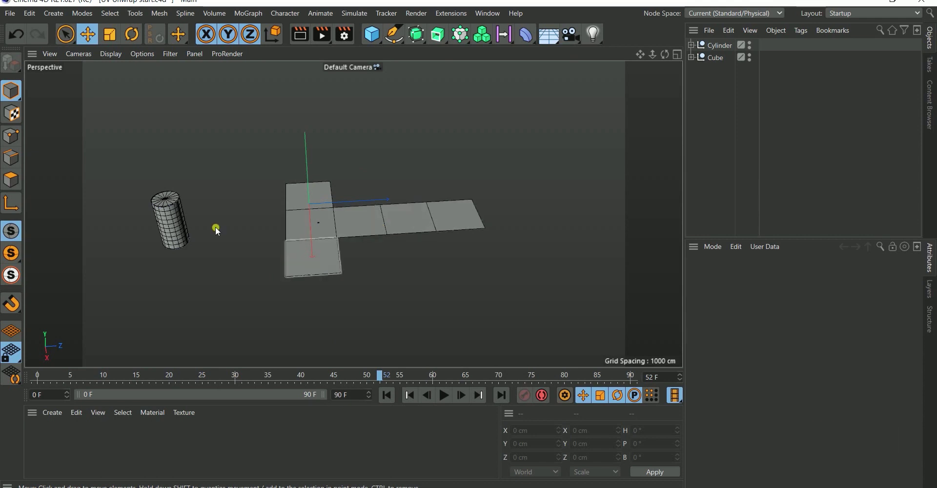
Scrub the animation to frame 83 to unroll the cylinder and examine its flat layout beside the unfolded cube.
{"action": "middle_click_drag", "start_coordinate": [215, 219], "coordinate": [344, 218]}
{"action": "scroll", "coordinate": [344, 218], "scroll_direction": "up", "scroll_amount": 5}
{"action": "left_click_drag", "start_coordinate": [335, 149], "coordinate": [333, 183], "text": "alt"}
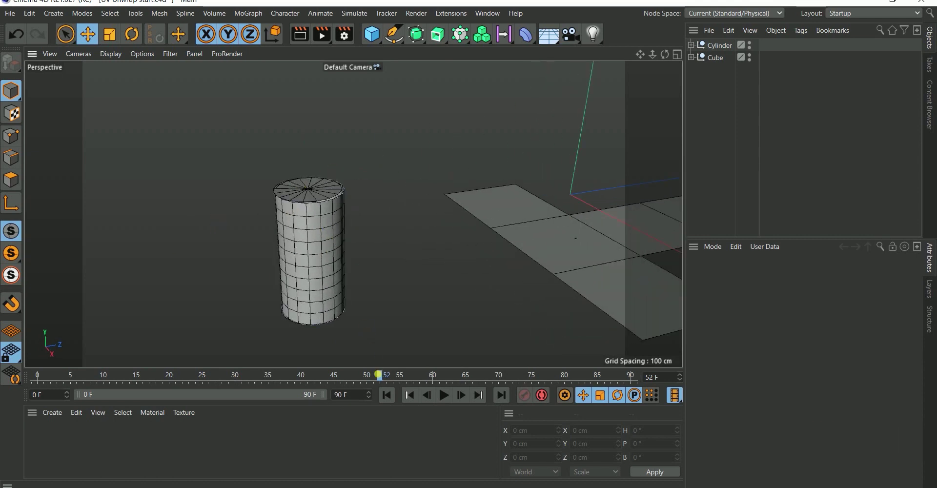
{"action": "left_click_drag", "start_coordinate": [379, 377], "coordinate": [512, 386]}
{"action": "left_click_drag", "start_coordinate": [350, 229], "coordinate": [312, 258], "text": "alt"}
{"action": "left_click_drag", "start_coordinate": [510, 375], "coordinate": [584, 362]}
{"action": "left_click_drag", "start_coordinate": [307, 171], "coordinate": [278, 151], "text": "alt"}
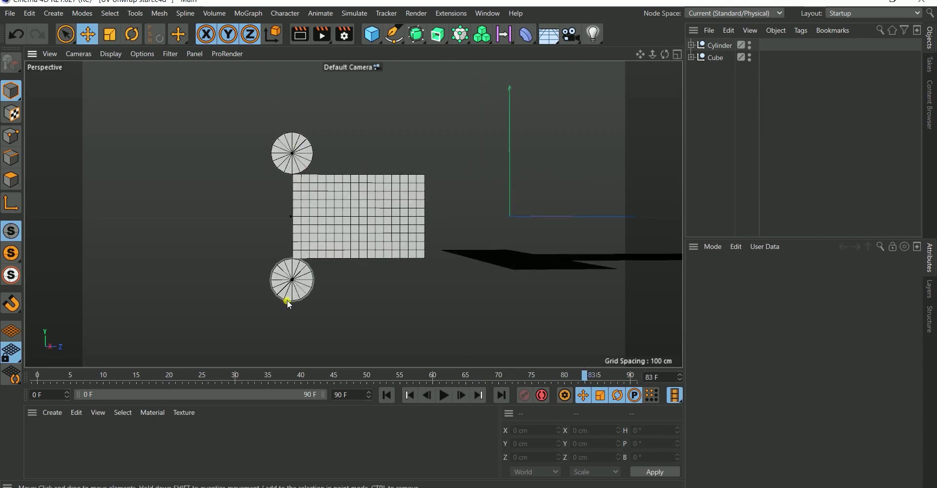
{"action": "left_click_drag", "start_coordinate": [286, 303], "coordinate": [354, 304], "text": "alt"}
{"action": "scroll", "coordinate": [433, 177], "scroll_direction": "down", "scroll_amount": 5}
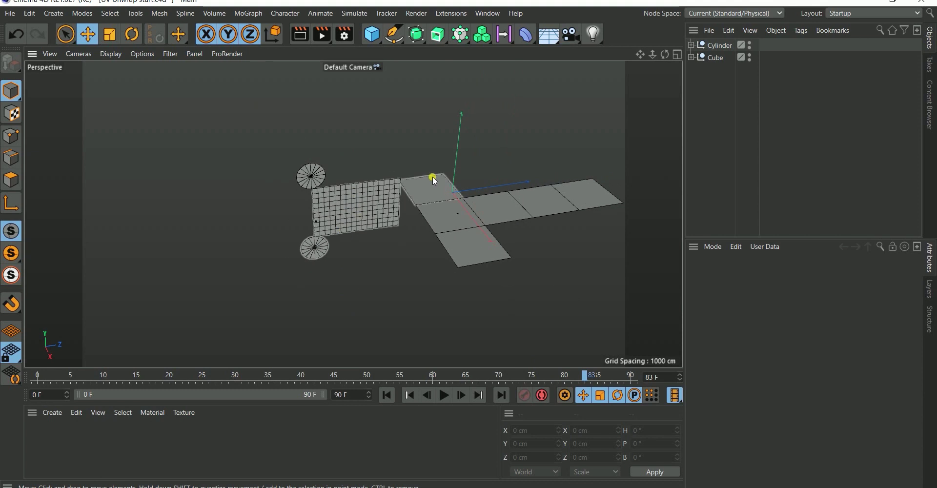
{"action": "middle_click_drag", "start_coordinate": [433, 178], "coordinate": [415, 203], "text": "alt"}
{"action": "scroll", "coordinate": [403, 194], "scroll_direction": "down", "scroll_amount": 2}
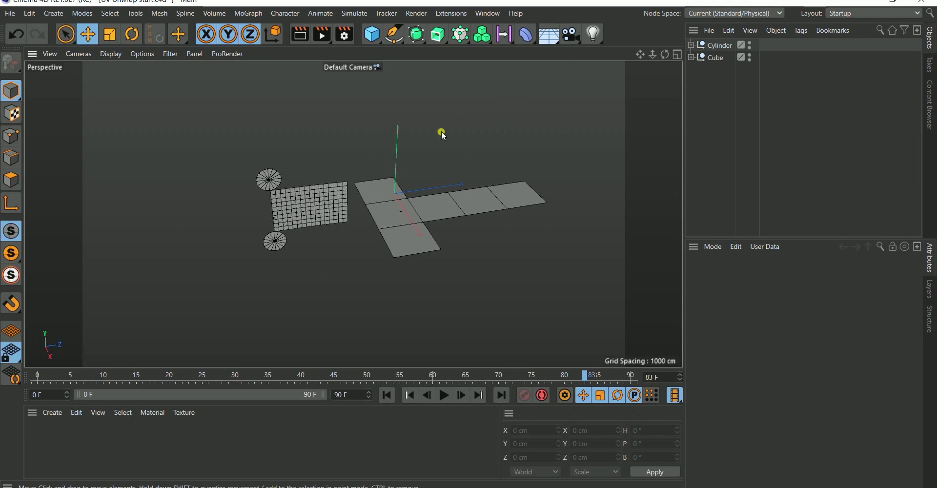
Return to the Untitled 4 project with the painted cube and switch the interface layout to BP - UV Edit.
{"action": "key", "text": "v"}
{"action": "mouse_move", "coordinate": [408, 261]}
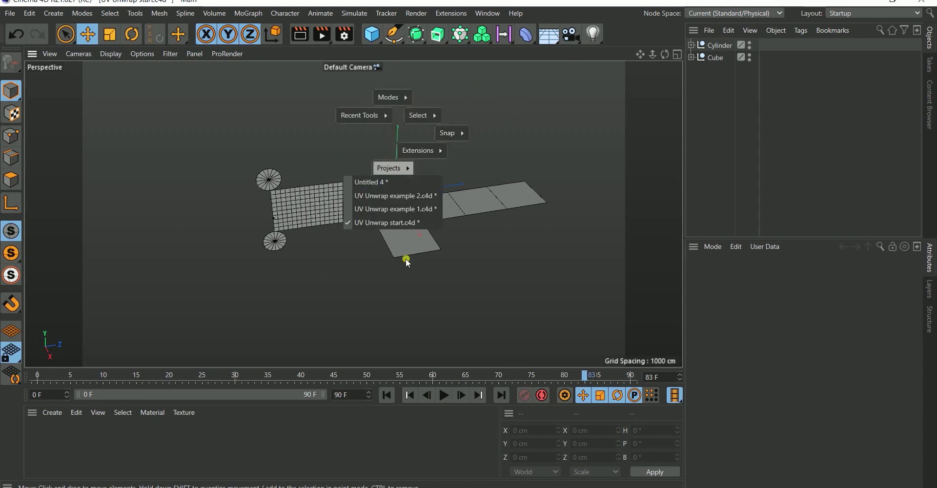
{"action": "left_click", "coordinate": [380, 182]}
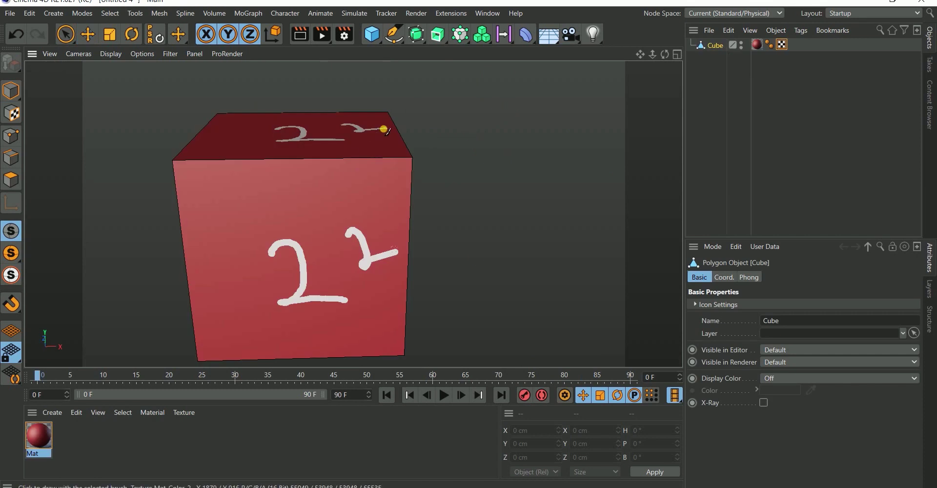
{"action": "mouse_move", "coordinate": [382, 140]}
{"action": "left_mouse_down", "text": "alt"}
{"action": "mouse_move", "coordinate": [345, 163]}
{"action": "mouse_move", "coordinate": [387, 176]}
{"action": "mouse_move", "coordinate": [423, 218]}
{"action": "mouse_move", "coordinate": [427, 183]}
{"action": "mouse_move", "coordinate": [403, 176]}
{"action": "left_mouse_up", "text": "alt"}
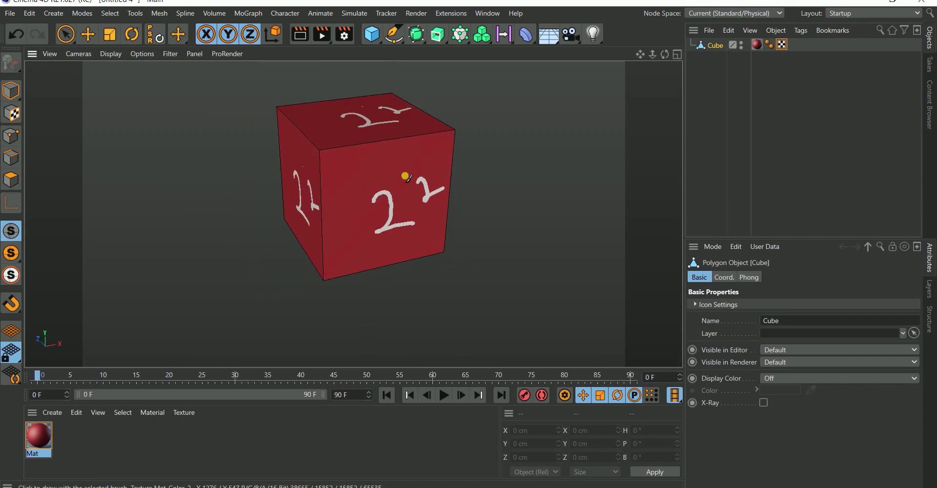
{"action": "left_click", "coordinate": [839, 15]}
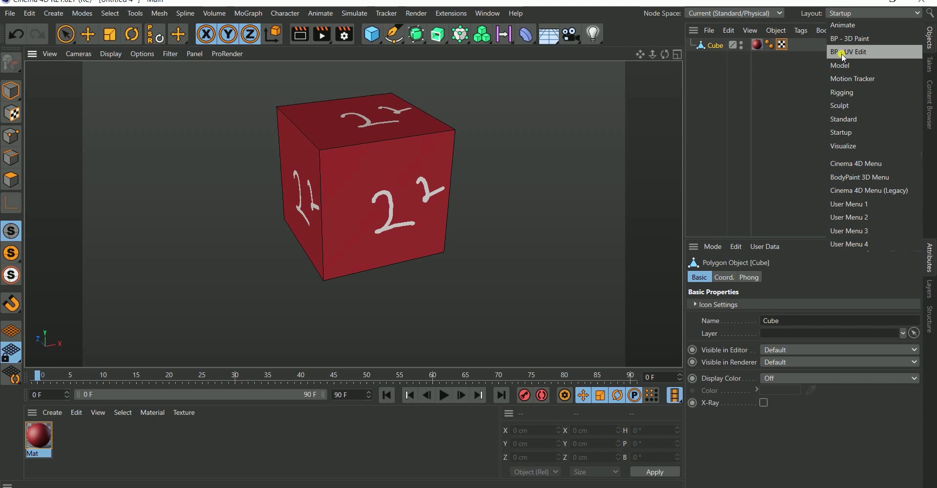
{"action": "left_click", "coordinate": [847, 52]}
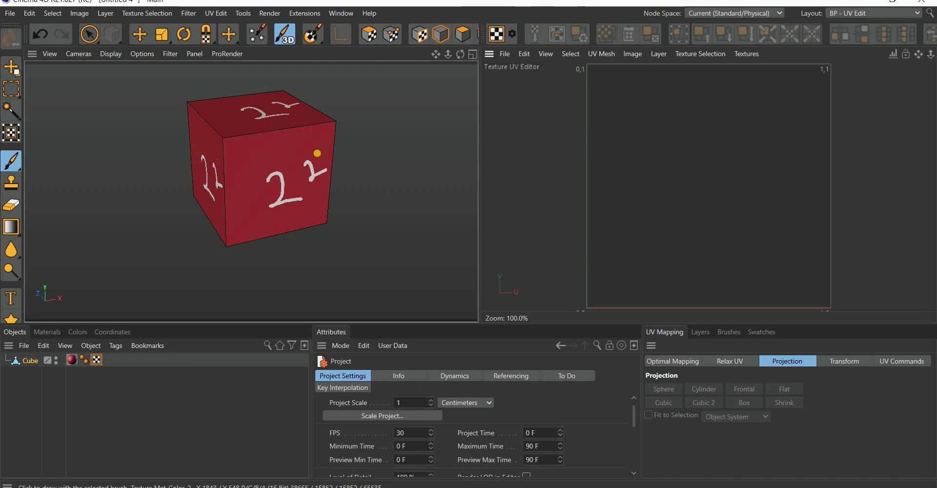
{"action": "mouse_move", "coordinate": [307, 185]}
{"action": "left_mouse_down", "text": "alt"}
{"action": "mouse_move", "coordinate": [273, 170]}
{"action": "mouse_move", "coordinate": [351, 147]}
{"action": "mouse_move", "coordinate": [300, 168]}
{"action": "left_mouse_up", "text": "alt"}
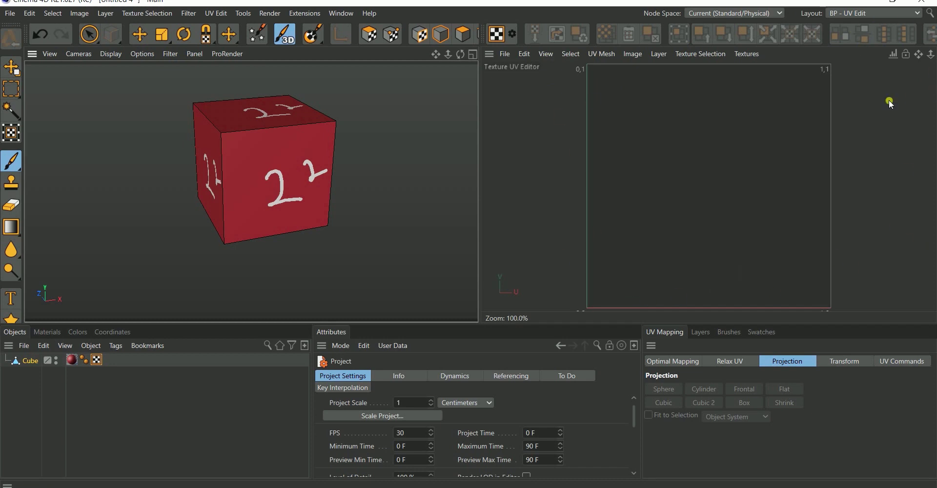
Look through the Layers, Brushes, Swatches, Materials, Colors and Coordinates managers of the UV editing layout.
{"action": "scroll", "coordinate": [764, 138], "scroll_direction": "down", "scroll_amount": 2}
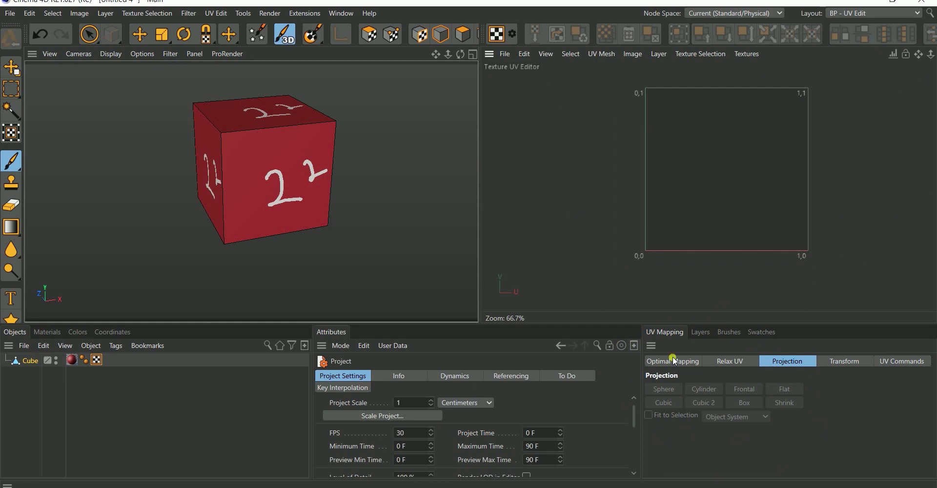
{"action": "left_click", "coordinate": [701, 333]}
{"action": "left_click", "coordinate": [730, 332]}
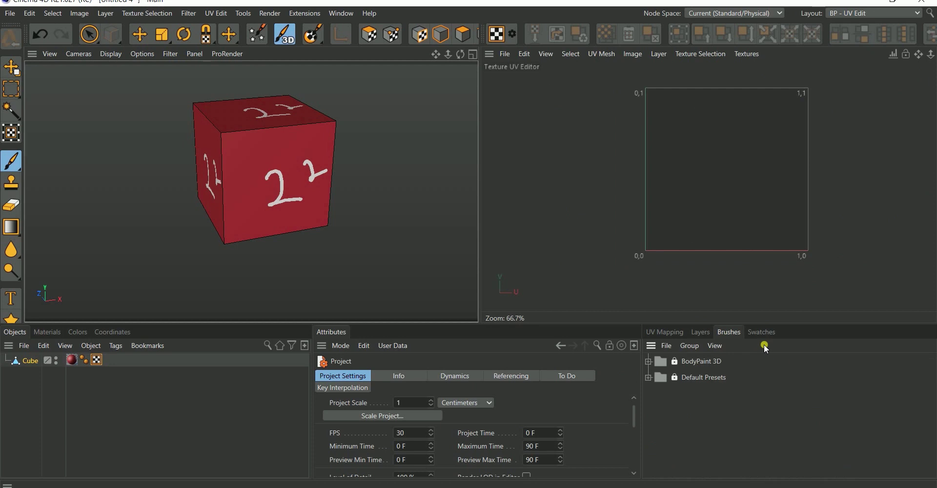
{"action": "left_click", "coordinate": [762, 332]}
{"action": "left_click", "coordinate": [665, 332]}
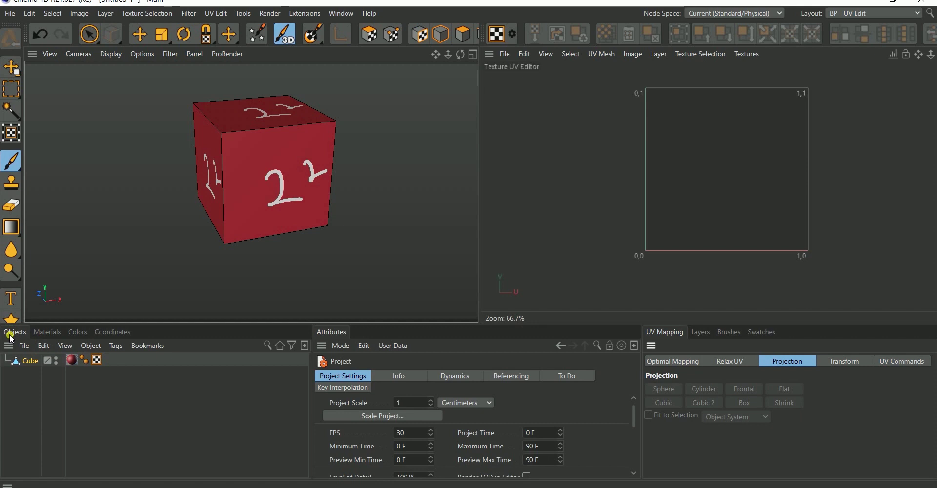
{"action": "left_click", "coordinate": [49, 332]}
{"action": "left_click", "coordinate": [80, 332]}
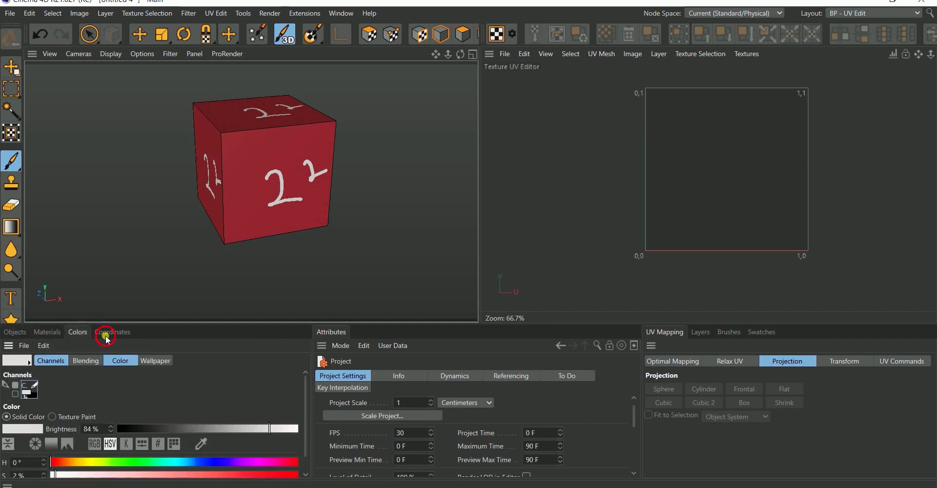
{"action": "left_click", "coordinate": [110, 332]}
{"action": "left_click", "coordinate": [77, 332]}
{"action": "left_click", "coordinate": [15, 332]}
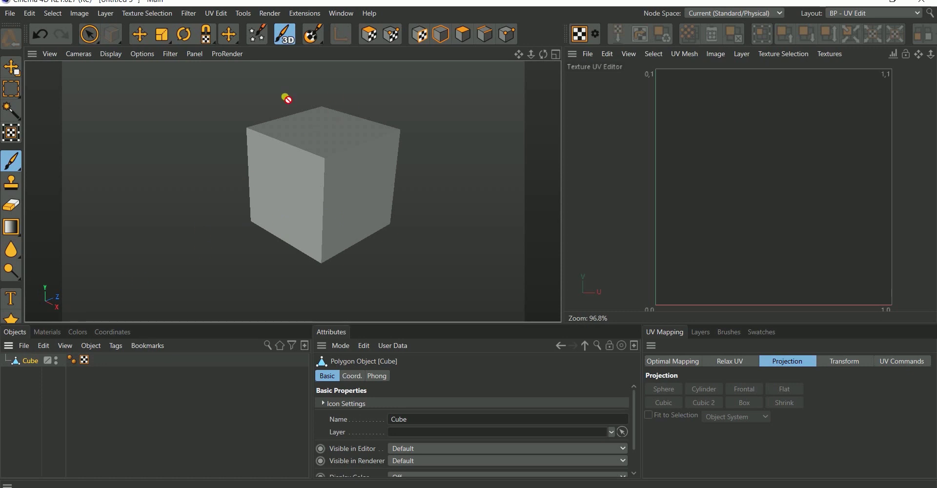
Create a new material, enable it for painting, and give its Color channel a 2048 × 2048 pixel, 16-bit dark grey texture.
{"action": "left_click_drag", "start_coordinate": [293, 187], "coordinate": [339, 152], "text": "alt"}
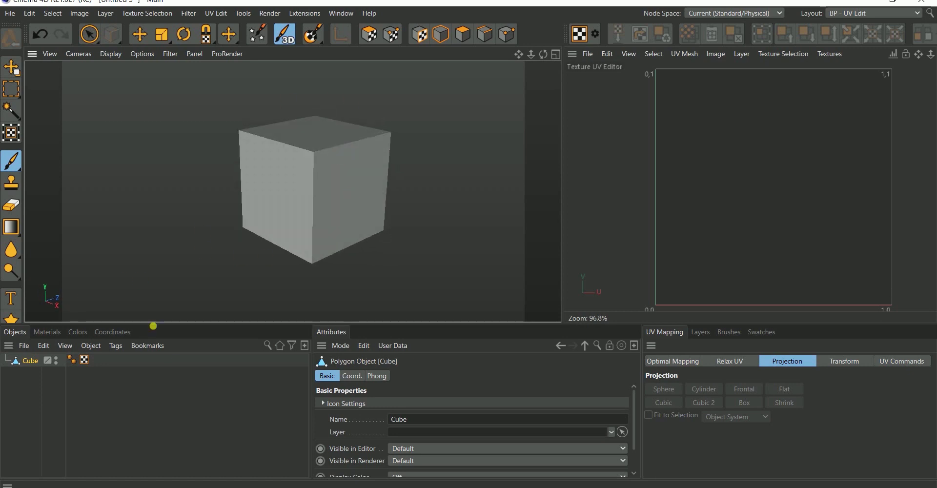
{"action": "left_click", "coordinate": [46, 334]}
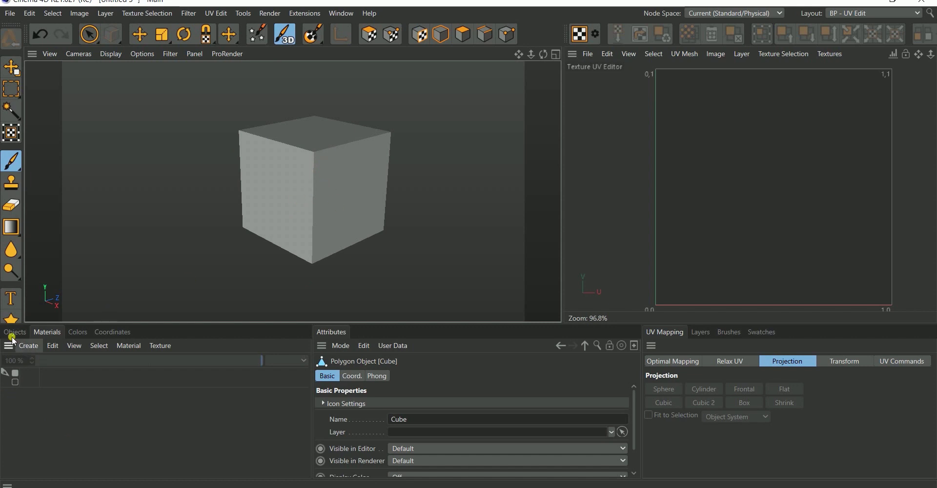
{"action": "left_click_drag", "start_coordinate": [15, 380], "coordinate": [7, 400]}
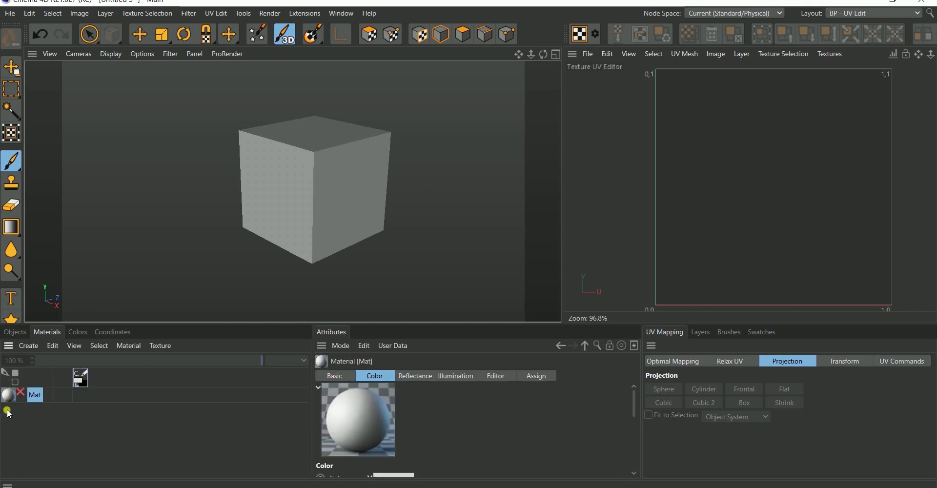
{"action": "left_click_drag", "start_coordinate": [218, 344], "coordinate": [16, 398]}
{"action": "left_click", "coordinate": [21, 394]}
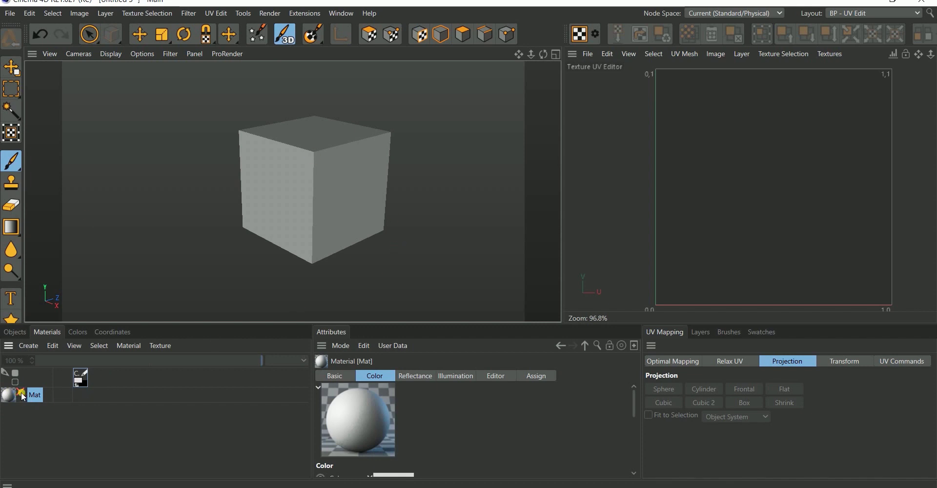
{"action": "left_click", "coordinate": [79, 402]}
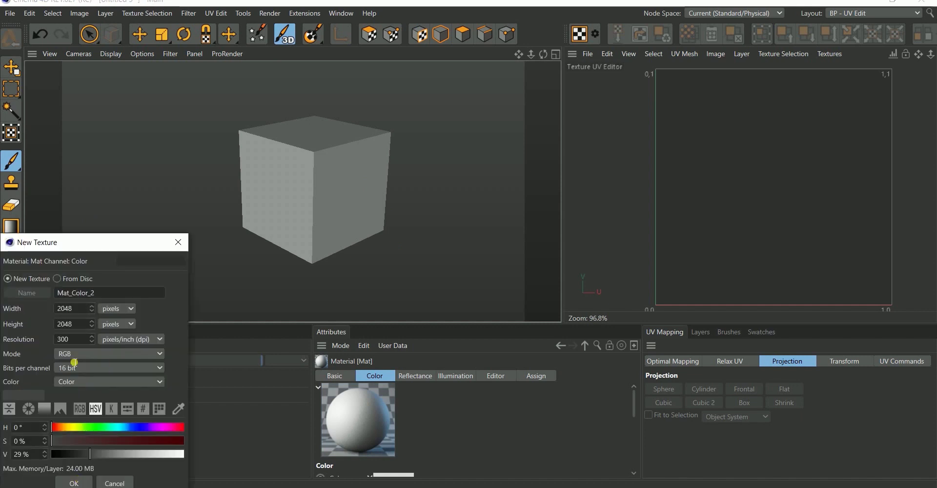
{"action": "left_click", "coordinate": [74, 483]}
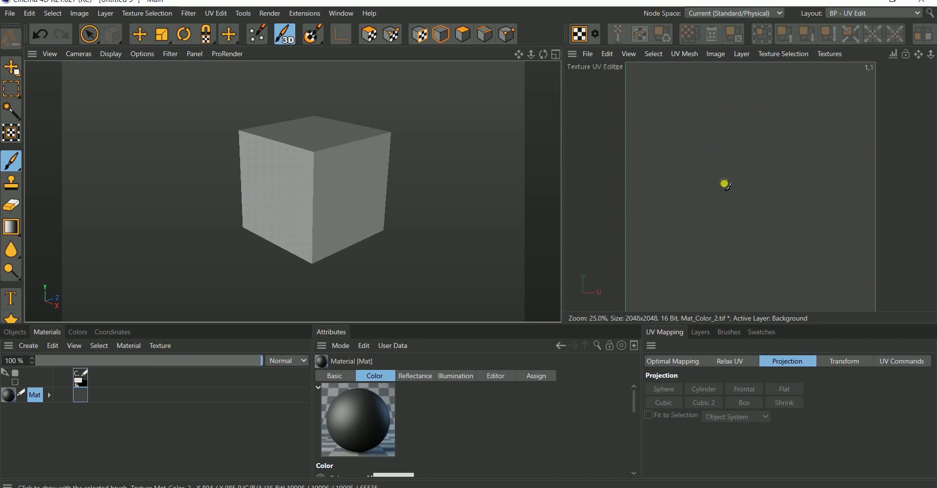
Paint two crossing diagonal white strokes on the texture in the UV editor and apply the material to the cube.
{"action": "scroll", "coordinate": [722, 182], "scroll_direction": "down", "scroll_amount": 1}
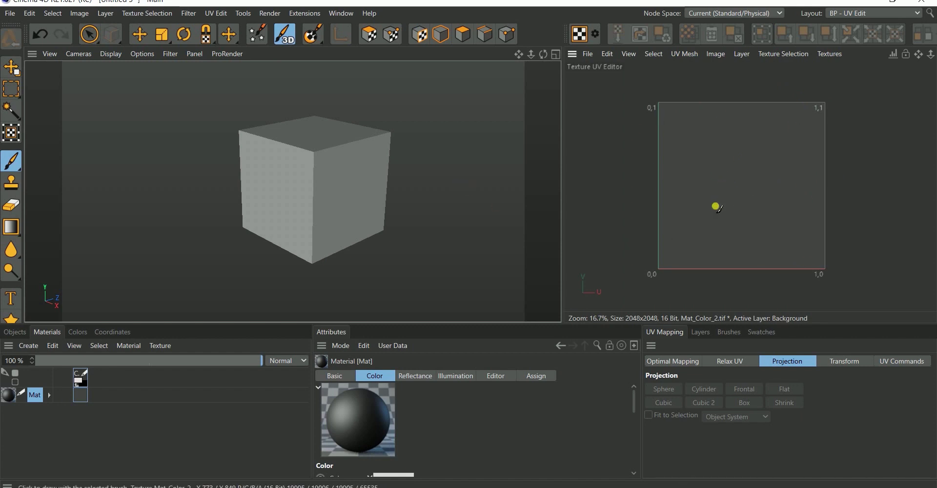
{"action": "left_click_drag", "start_coordinate": [720, 168], "coordinate": [752, 205]}
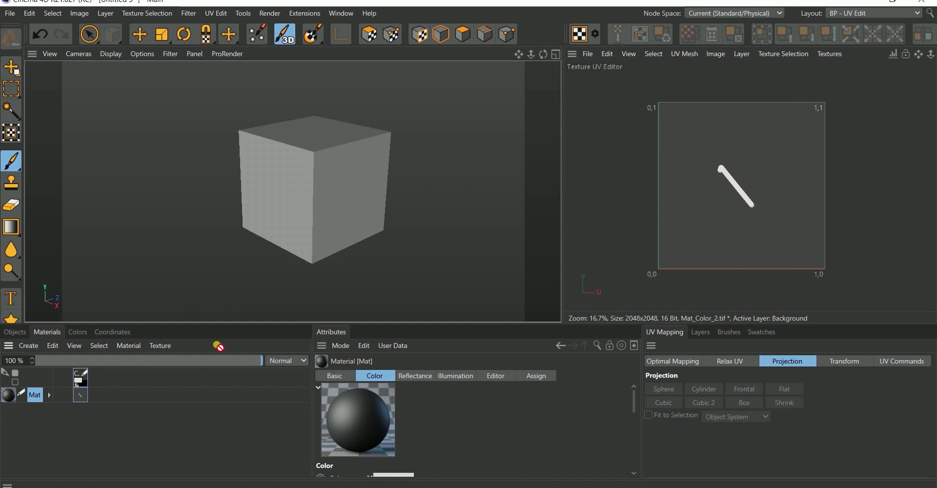
{"action": "left_click_drag", "start_coordinate": [302, 189], "coordinate": [301, 191]}
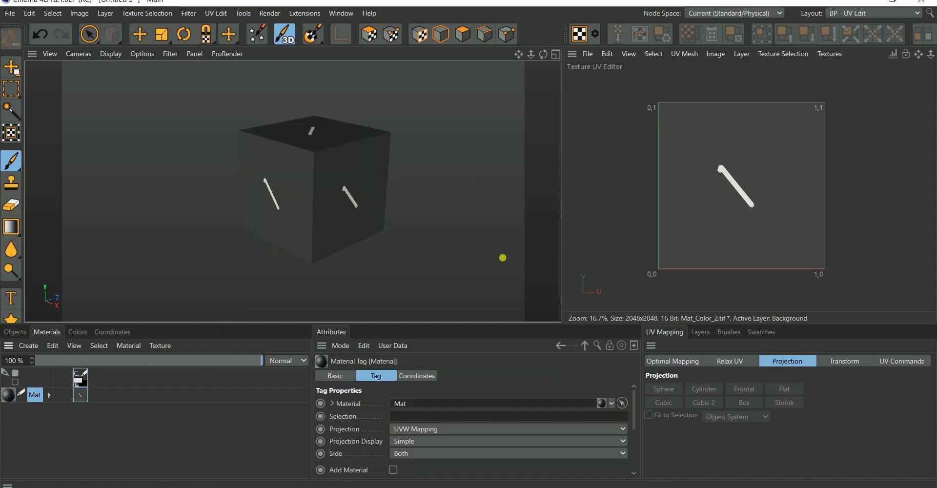
{"action": "left_click_drag", "start_coordinate": [773, 138], "coordinate": [728, 184]}
{"action": "left_click_drag", "start_coordinate": [703, 237], "coordinate": [703, 238]}
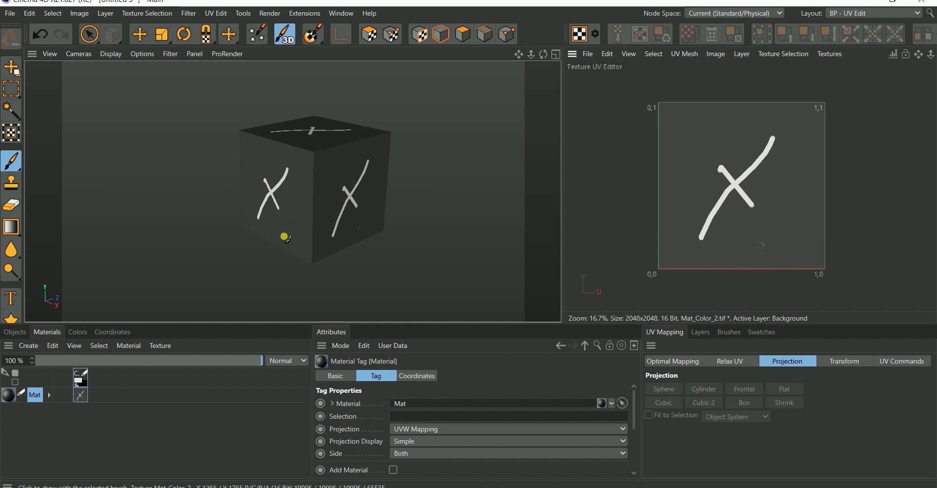
Delete the material tag from the cube.
{"action": "left_click", "coordinate": [25, 432]}
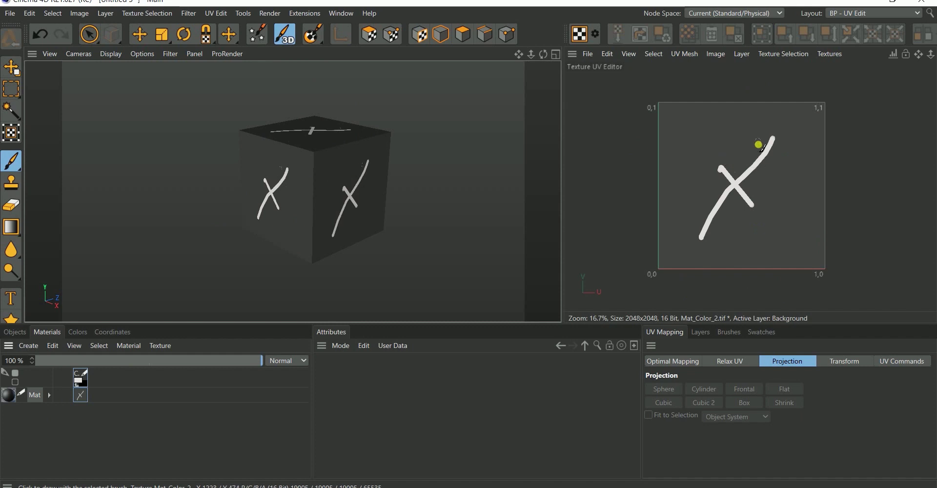
{"action": "left_click", "coordinate": [12, 332]}
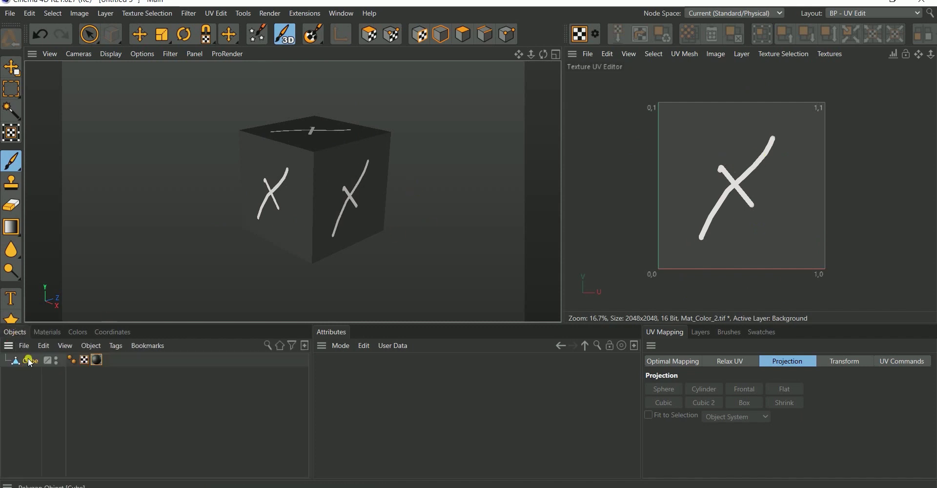
{"action": "left_click", "coordinate": [97, 360]}
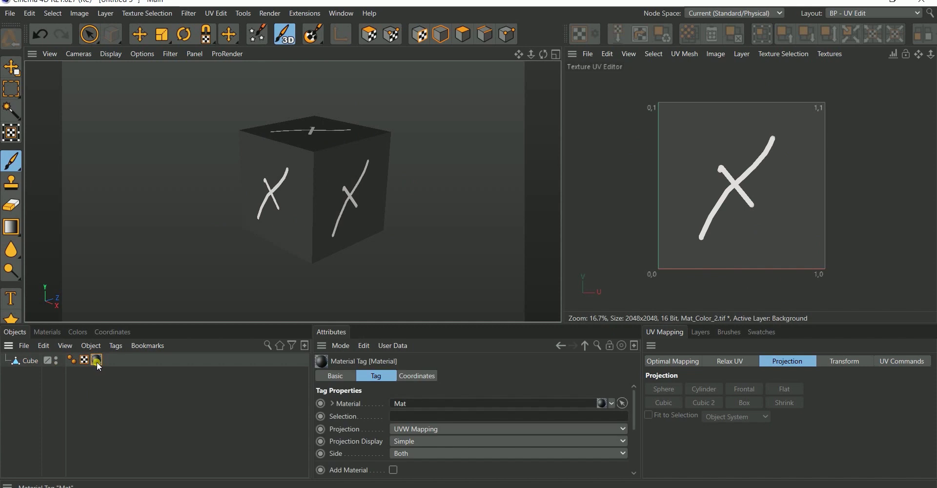
{"action": "key", "text": "Delete"}
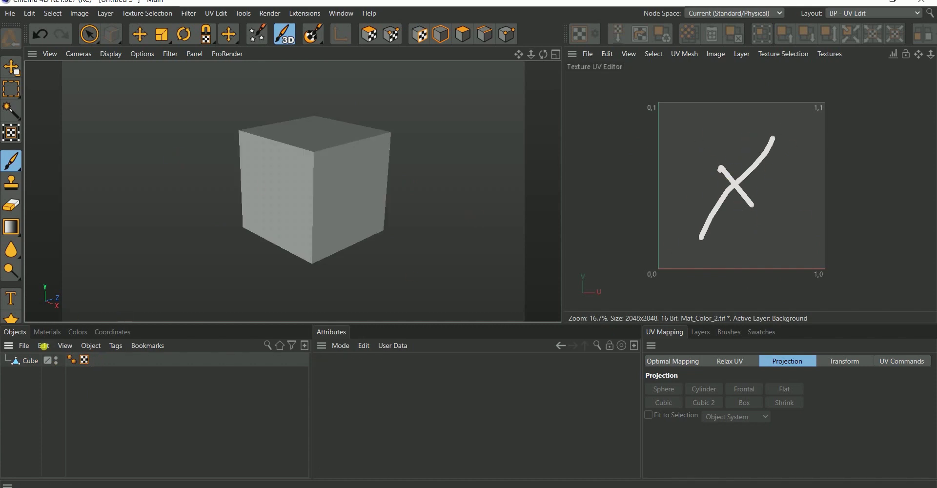
Start the BodyPaint 3D Setup Wizard in Objects mode with the Cube selected, and proceed to the UV setup.
{"action": "left_click", "coordinate": [47, 332]}
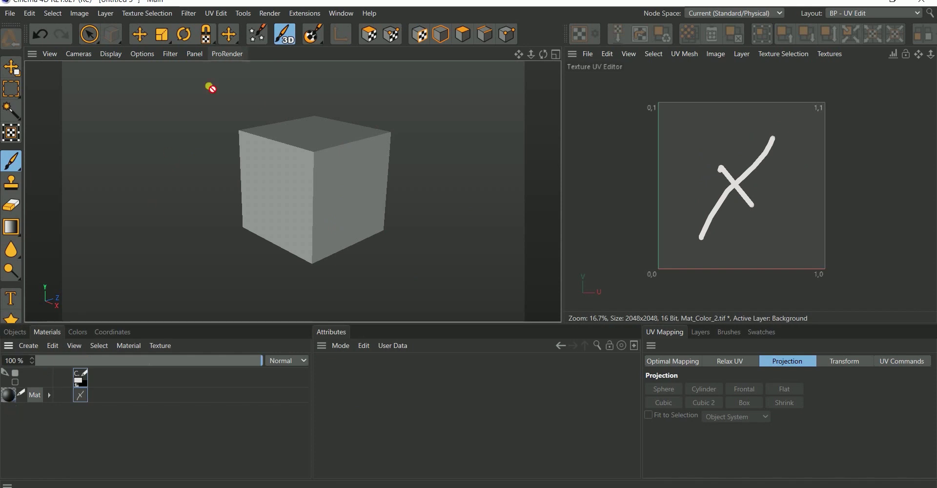
{"action": "left_click", "coordinate": [257, 36]}
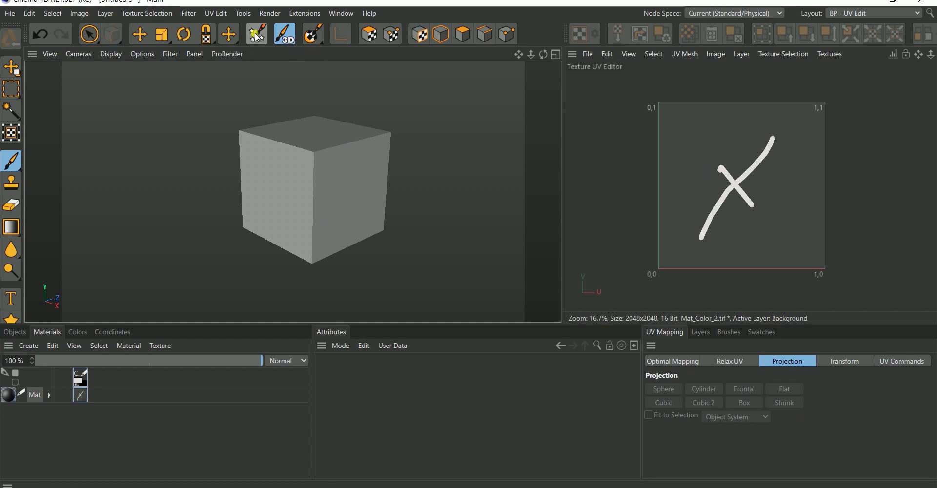
{"action": "left_click_drag", "start_coordinate": [348, 30], "coordinate": [353, 36]}
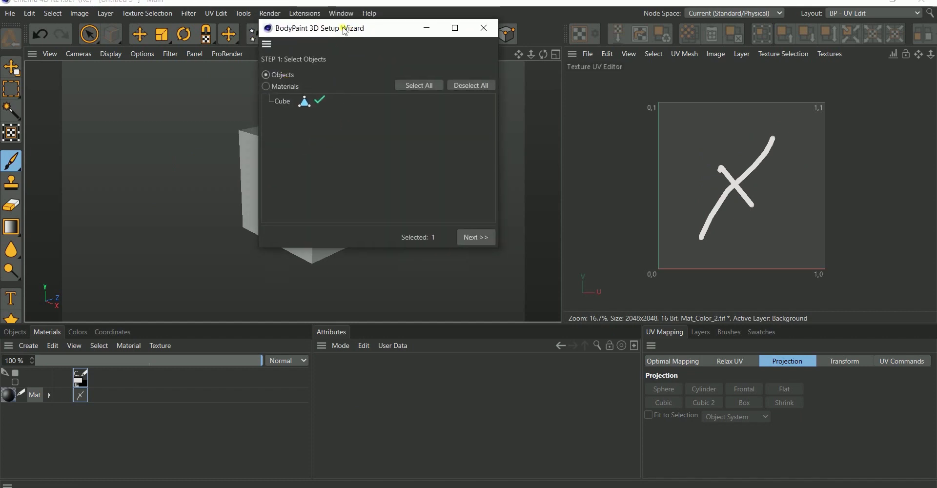
{"action": "left_click_drag", "start_coordinate": [345, 31], "coordinate": [444, 48]}
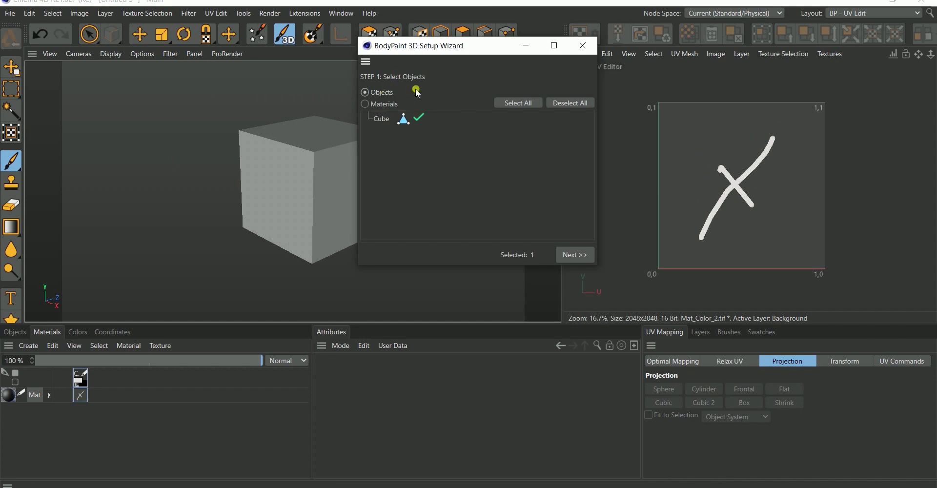
{"action": "left_click", "coordinate": [380, 104]}
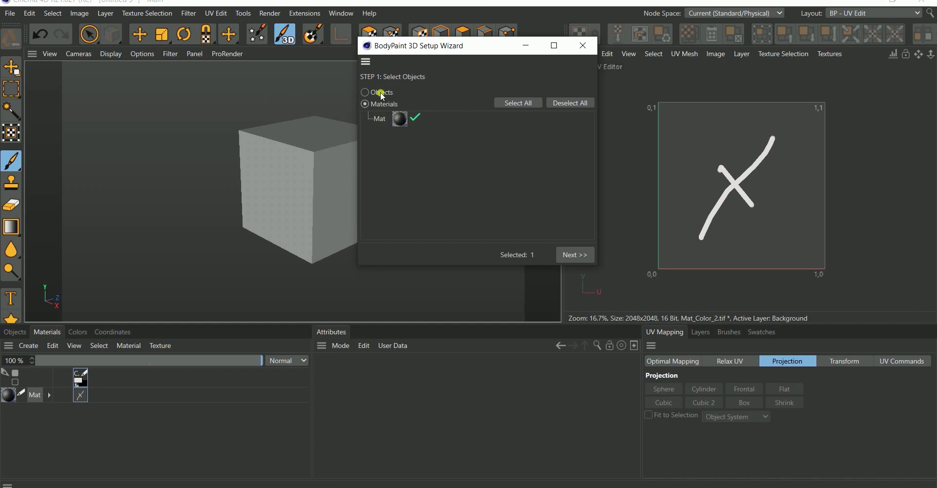
{"action": "left_click", "coordinate": [14, 332]}
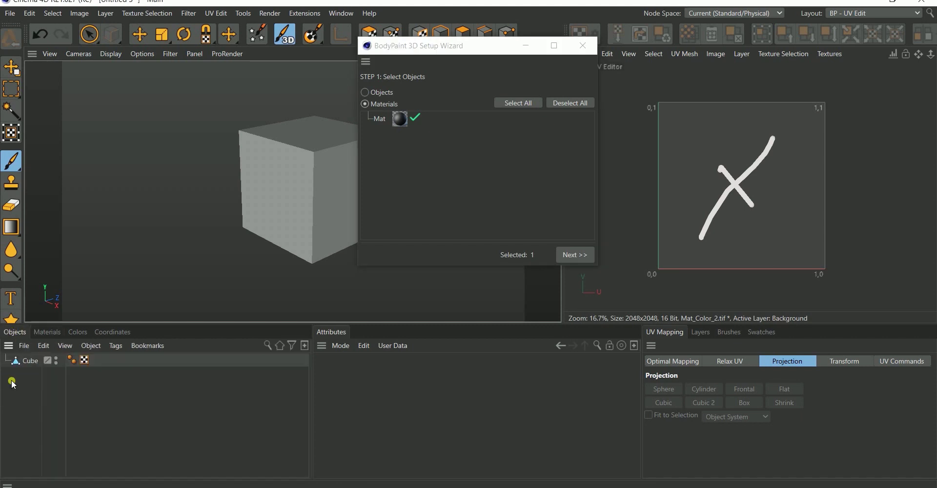
{"action": "left_click", "coordinate": [376, 93]}
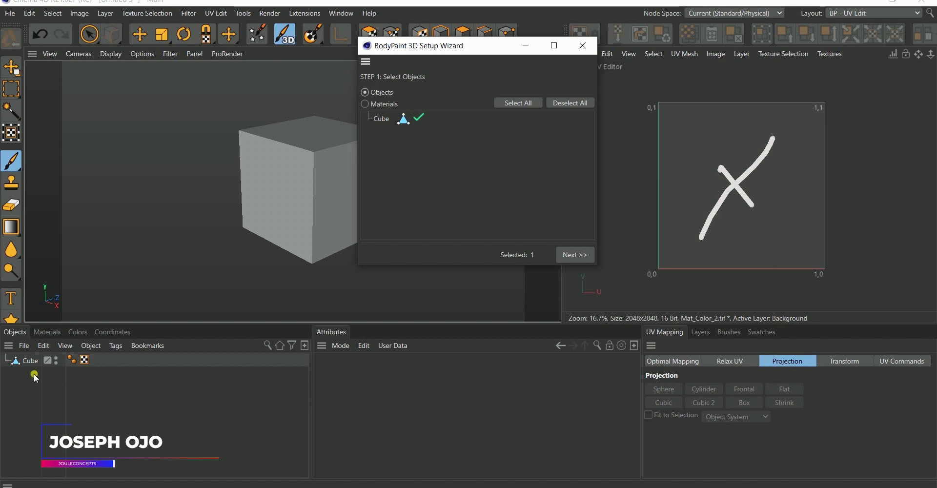
{"action": "left_click", "coordinate": [419, 118]}
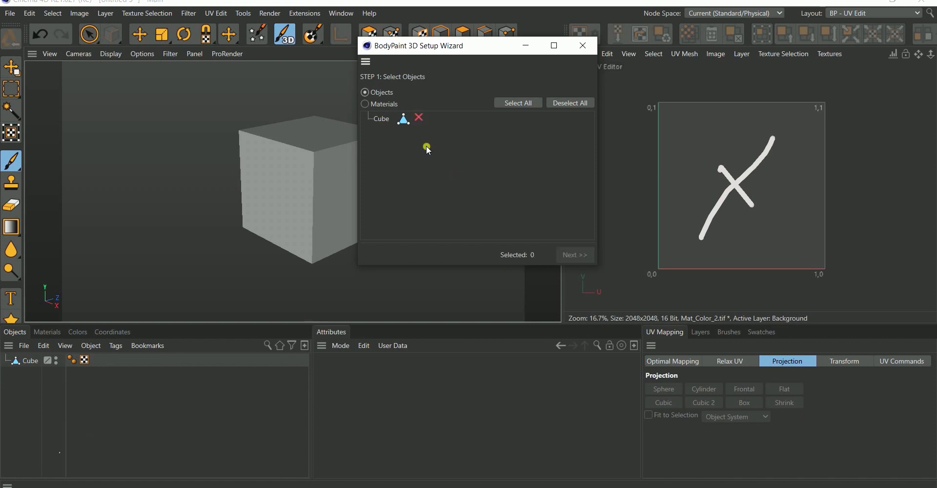
{"action": "left_click", "coordinate": [420, 116]}
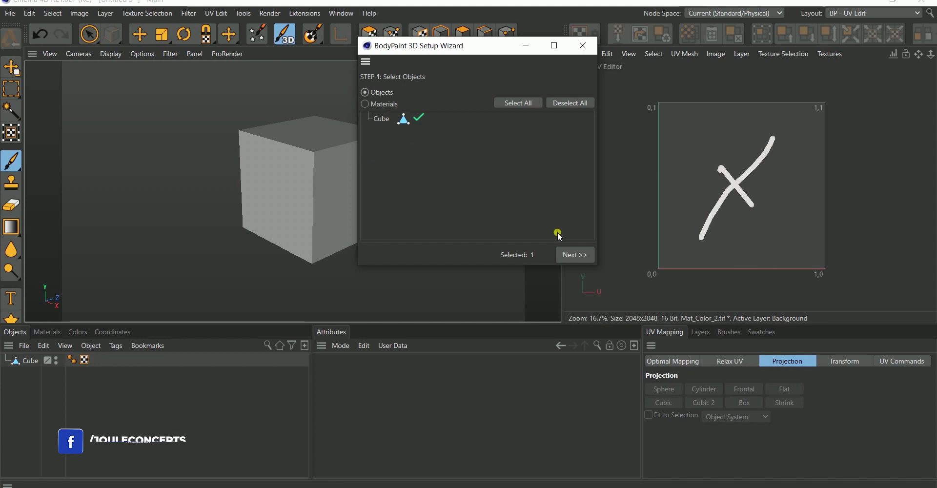
{"action": "left_click", "coordinate": [569, 255]}
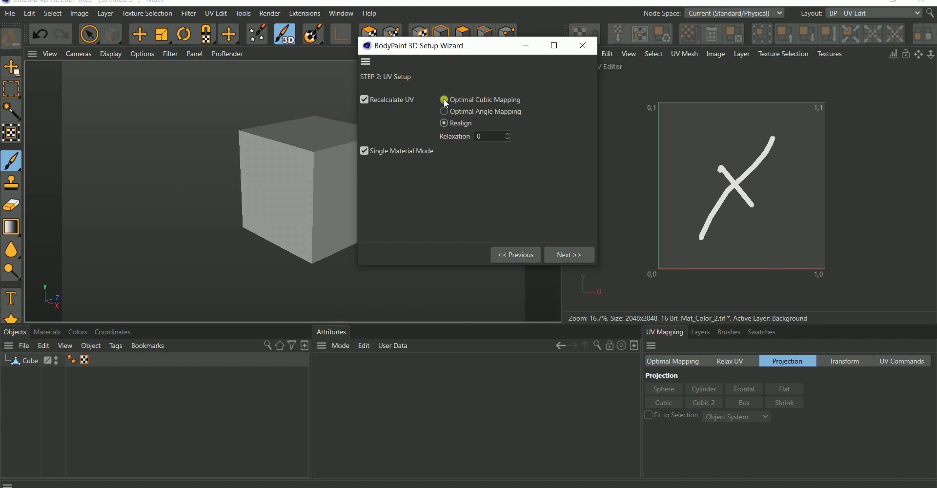
Choose Optimal Cubic Mapping for the UV recalculation and proceed to the material options.
{"action": "left_click", "coordinate": [442, 125]}
{"action": "left_click", "coordinate": [457, 103]}
{"action": "left_click", "coordinate": [562, 261]}
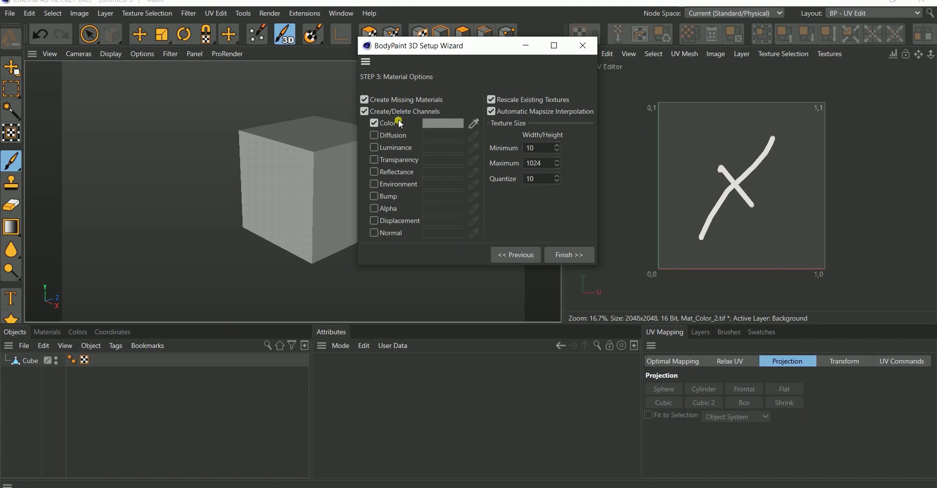
Set the Color channel to a dark grey with a 29% value, then finish and close the setup wizard.
{"action": "left_click", "coordinate": [452, 124]}
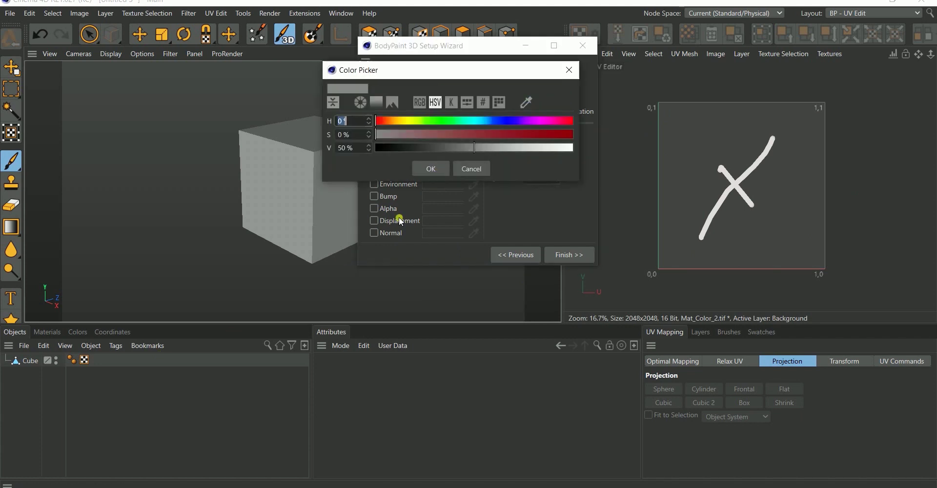
{"action": "left_click_drag", "start_coordinate": [447, 153], "coordinate": [434, 150]}
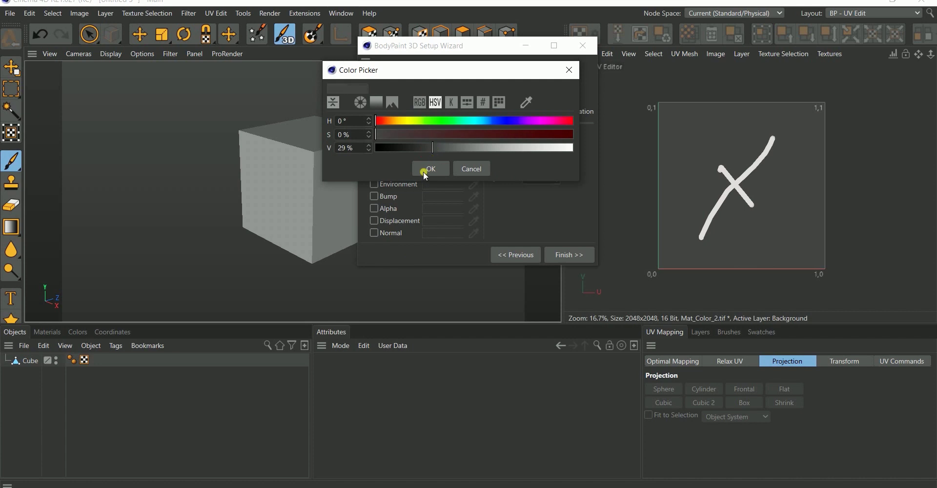
{"action": "left_click", "coordinate": [428, 171]}
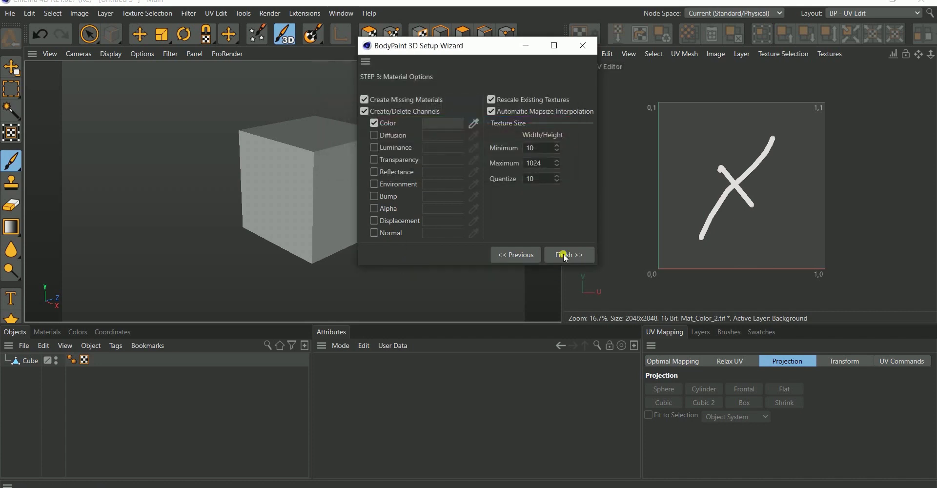
{"action": "left_click", "coordinate": [129, 360]}
{"action": "left_click", "coordinate": [567, 256]}
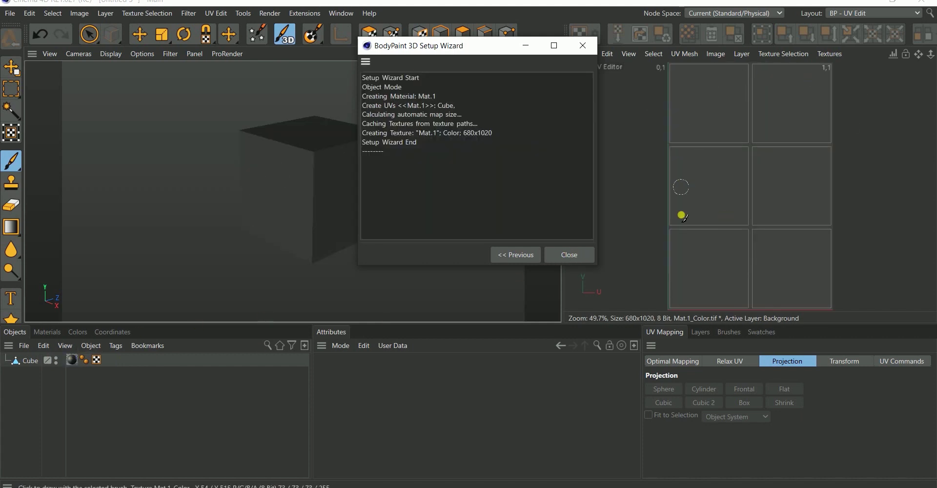
{"action": "left_click", "coordinate": [559, 255]}
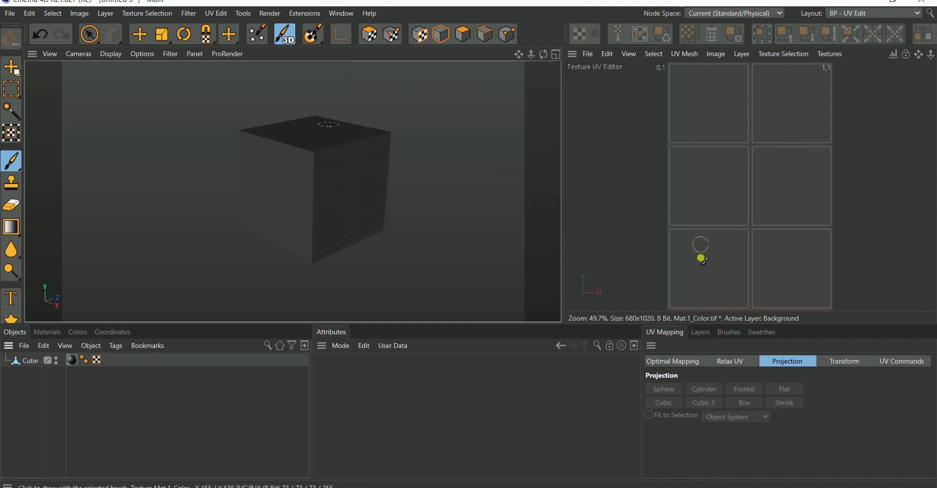
Paint the numbers 1 to 6 in white on the six UV squares of the cube's texture, one number per square.
{"action": "mouse_move", "coordinate": [717, 88]}
{"action": "left_mouse_down"}
{"action": "mouse_move", "coordinate": [708, 97]}
{"action": "mouse_move", "coordinate": [712, 124]}
{"action": "left_mouse_up"}
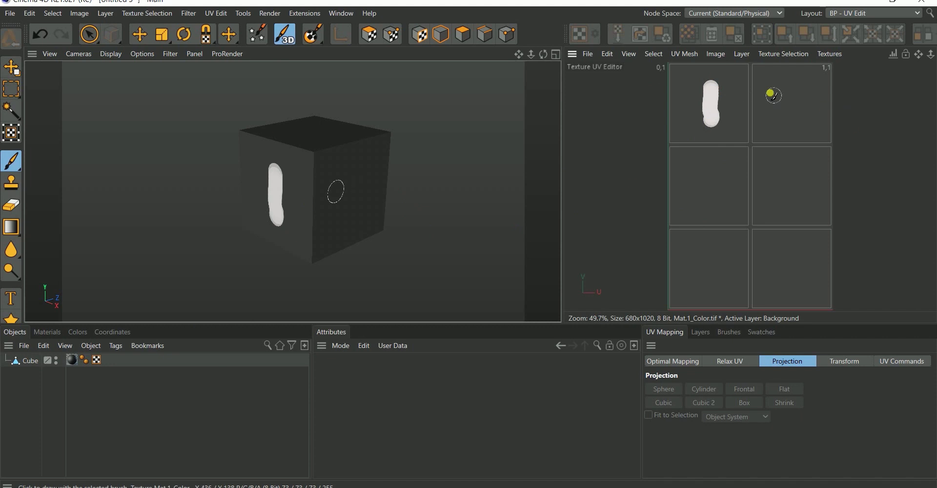
{"action": "mouse_move", "coordinate": [772, 95]}
{"action": "left_mouse_down"}
{"action": "mouse_move", "coordinate": [779, 88]}
{"action": "mouse_move", "coordinate": [784, 126]}
{"action": "mouse_move", "coordinate": [815, 131]}
{"action": "left_mouse_up"}
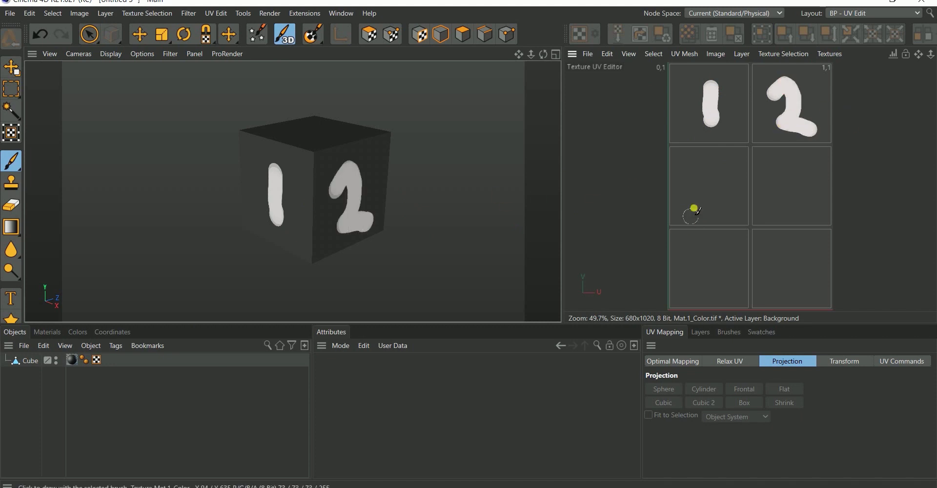
{"action": "left_click_drag", "start_coordinate": [714, 188], "coordinate": [701, 210]}
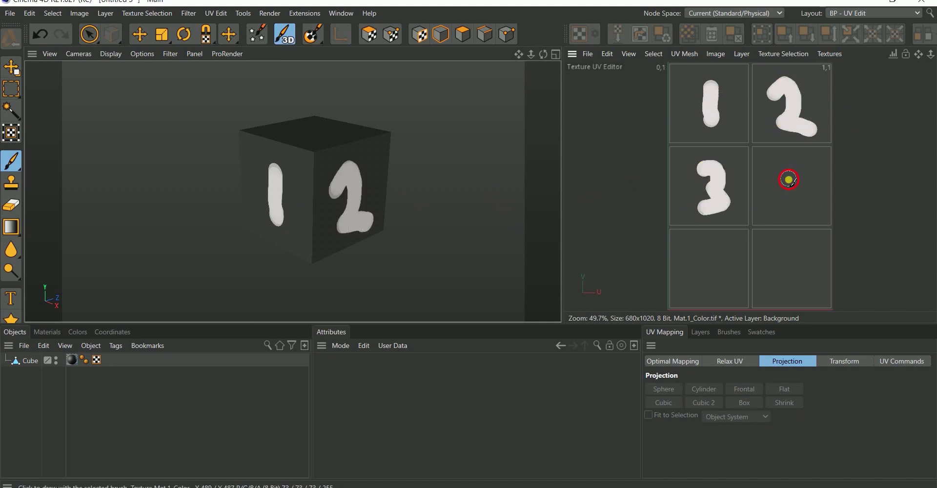
{"action": "mouse_move", "coordinate": [789, 180]}
{"action": "left_mouse_down"}
{"action": "mouse_move", "coordinate": [811, 200]}
{"action": "mouse_move", "coordinate": [809, 178]}
{"action": "mouse_move", "coordinate": [804, 229]}
{"action": "left_mouse_up"}
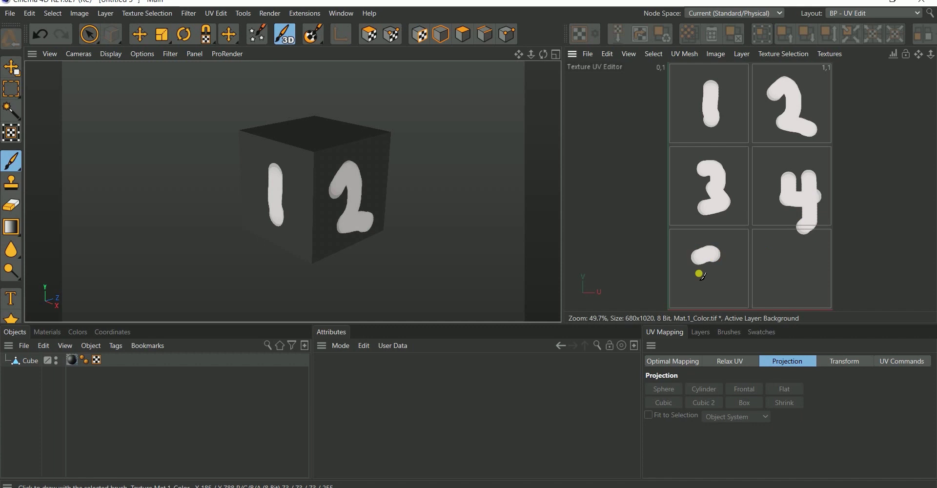
{"action": "left_click_drag", "start_coordinate": [700, 274], "coordinate": [712, 287]}
{"action": "left_click_drag", "start_coordinate": [795, 255], "coordinate": [803, 292]}
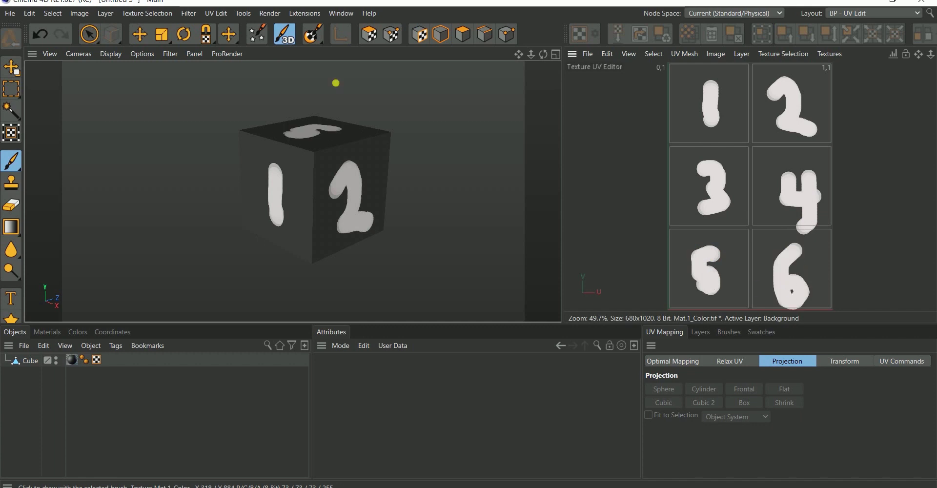
Examine how the painted numbers map onto the cube's faces, including where the 4 crosses into the neighbouring UV square.
{"action": "left_click_drag", "start_coordinate": [336, 195], "coordinate": [193, 225], "text": "alt"}
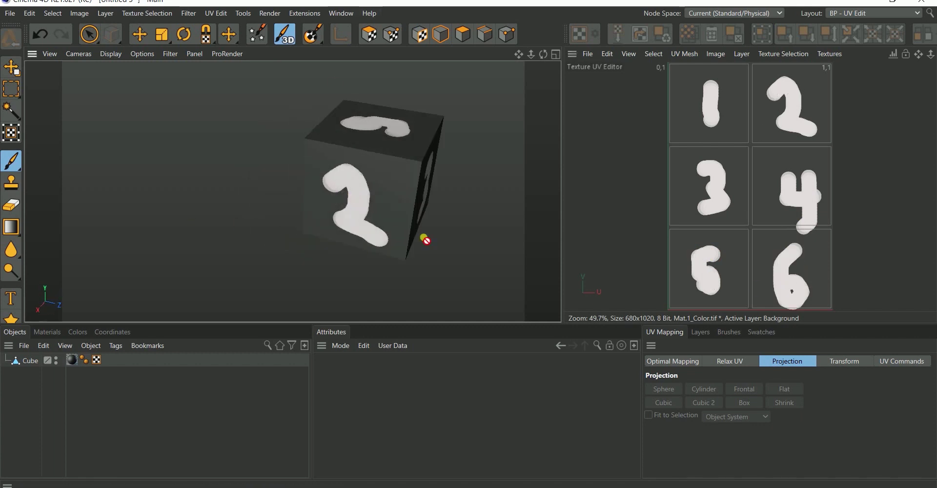
{"action": "left_click_drag", "start_coordinate": [424, 239], "coordinate": [538, 217], "text": "alt"}
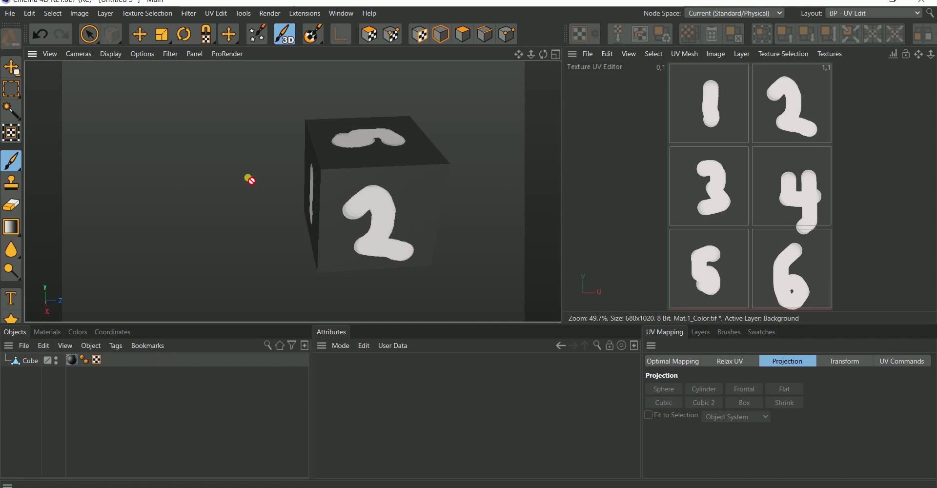
{"action": "left_click_drag", "start_coordinate": [249, 180], "coordinate": [378, 236], "text": "alt"}
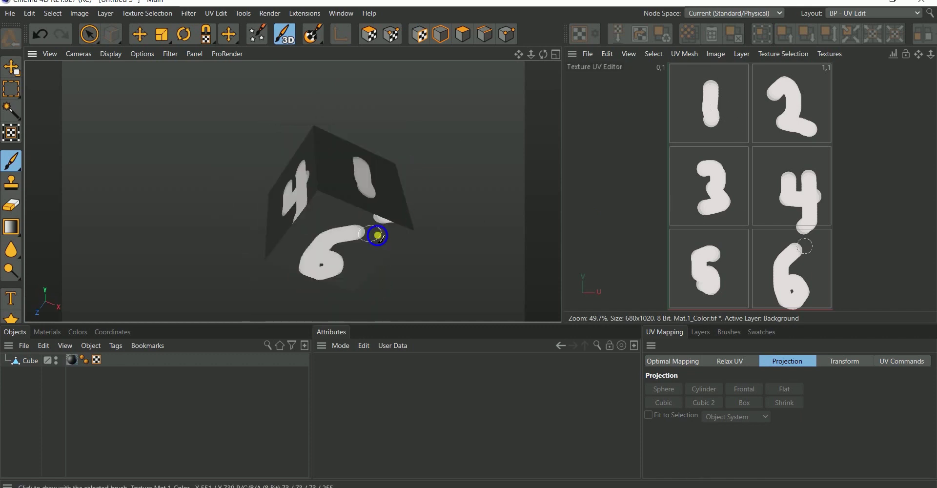
{"action": "scroll", "coordinate": [388, 177], "scroll_direction": "up", "scroll_amount": 5}
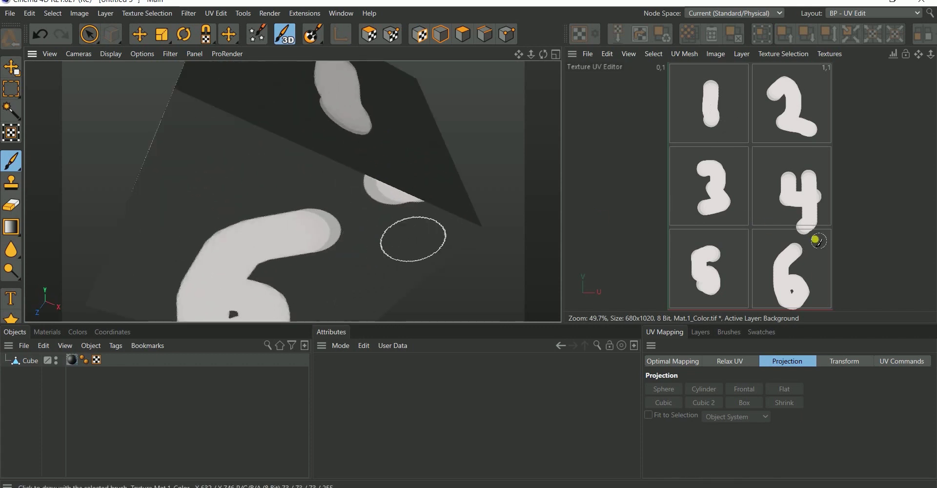
{"action": "scroll", "coordinate": [816, 240], "scroll_direction": "up", "scroll_amount": 5}
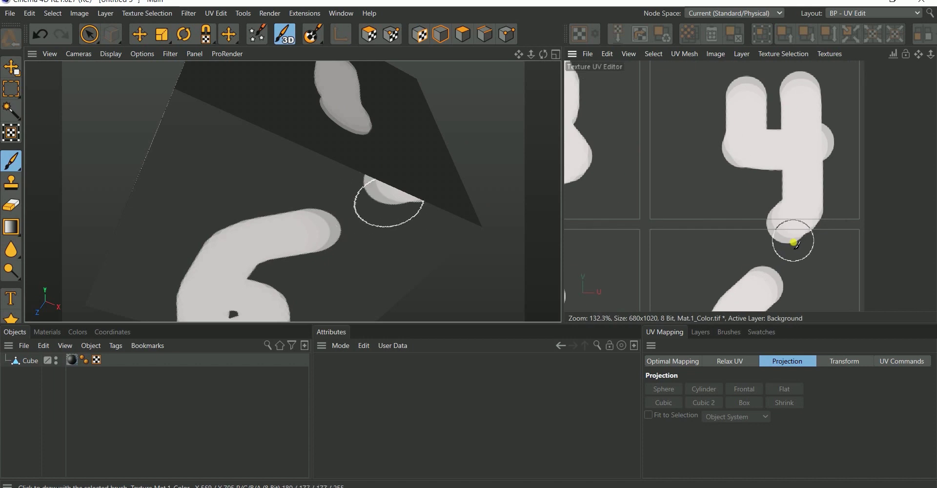
{"action": "scroll", "coordinate": [794, 239], "scroll_direction": "up", "scroll_amount": 3}
{"action": "scroll", "coordinate": [792, 214], "scroll_direction": "down", "scroll_amount": 7}
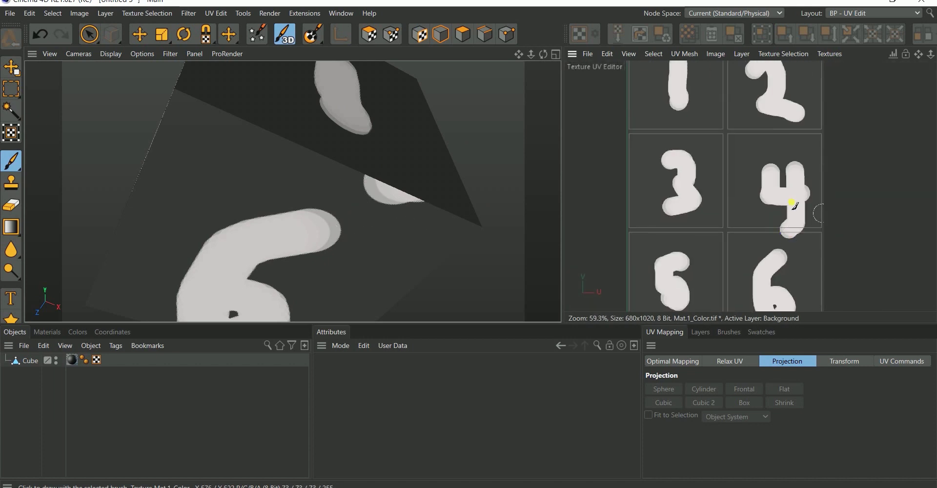
{"action": "left_click_drag", "start_coordinate": [416, 190], "coordinate": [391, 222], "text": "alt"}
{"action": "scroll", "coordinate": [410, 151], "scroll_direction": "down", "scroll_amount": 5}
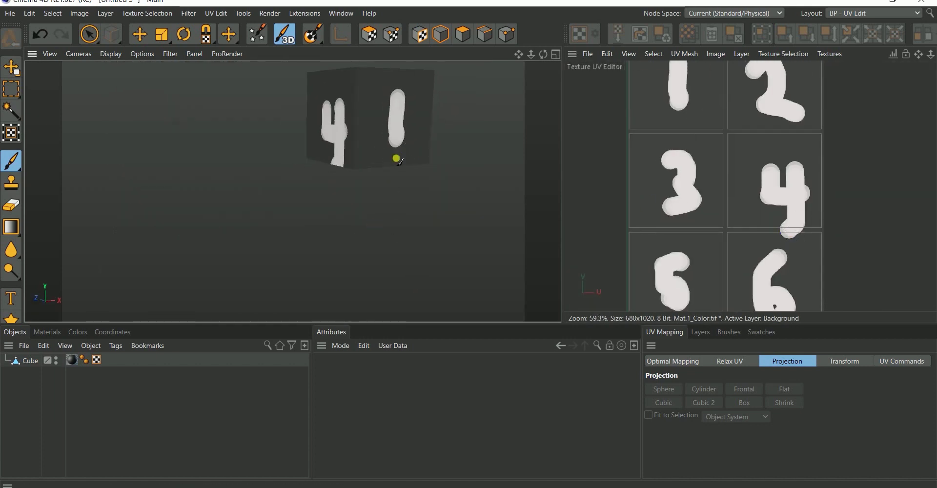
{"action": "mouse_move", "coordinate": [397, 158]}
{"action": "left_mouse_down", "text": "alt"}
{"action": "mouse_move", "coordinate": [337, 171]}
{"action": "mouse_move", "coordinate": [353, 203]}
{"action": "mouse_move", "coordinate": [375, 181]}
{"action": "left_mouse_up", "text": "alt"}
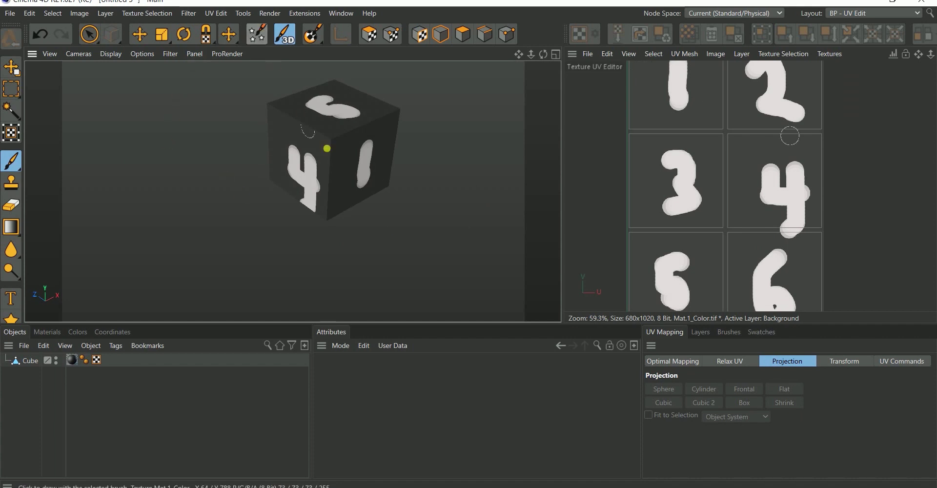
{"action": "scroll", "coordinate": [697, 145], "scroll_direction": "down", "scroll_amount": 4}
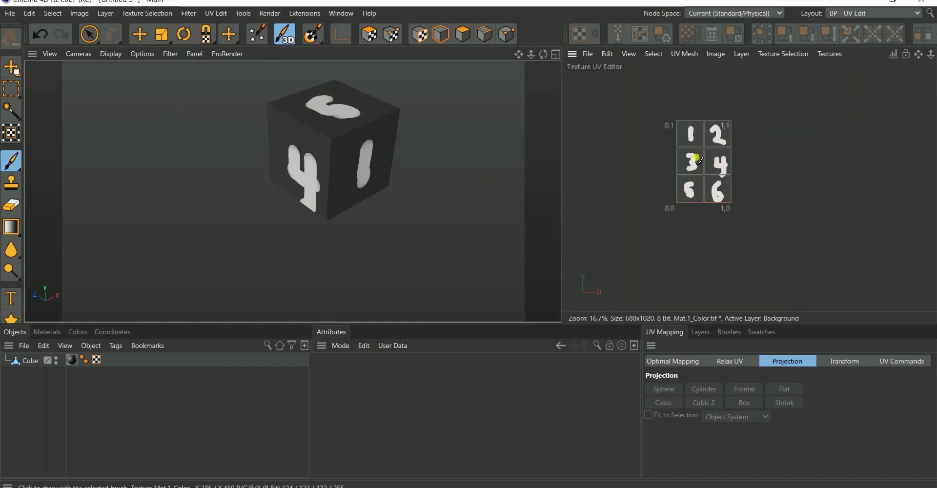
{"action": "scroll", "coordinate": [702, 142], "scroll_direction": "up", "scroll_amount": 2}
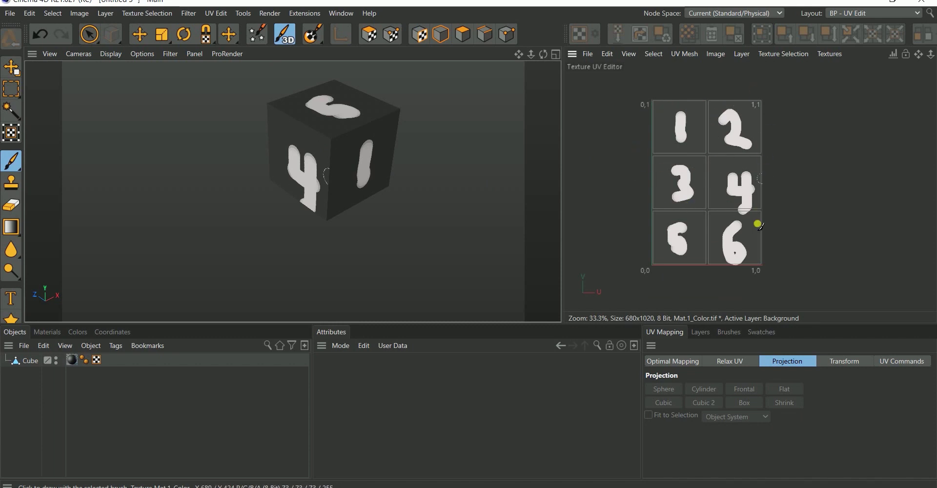
Paint the cube's top face, numbered 5, completely white directly on the 3D model, starting along its edges.
{"action": "mouse_move", "coordinate": [446, 186]}
{"action": "left_mouse_down", "text": "alt"}
{"action": "mouse_move", "coordinate": [362, 94]}
{"action": "mouse_move", "coordinate": [348, 126]}
{"action": "mouse_move", "coordinate": [330, 101]}
{"action": "mouse_move", "coordinate": [364, 151]}
{"action": "mouse_move", "coordinate": [318, 171]}
{"action": "mouse_move", "coordinate": [318, 192]}
{"action": "left_mouse_up", "text": "alt"}
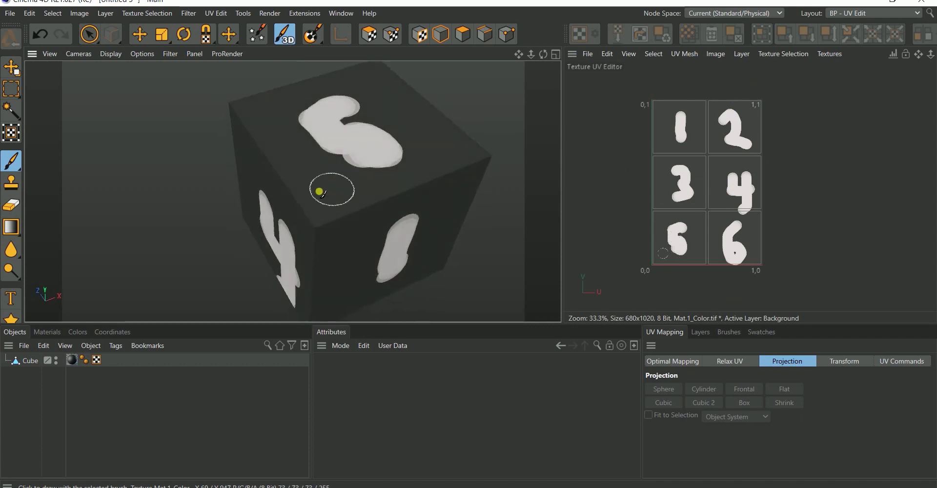
{"action": "mouse_move", "coordinate": [295, 163]}
{"action": "left_mouse_down"}
{"action": "mouse_move", "coordinate": [318, 207]}
{"action": "mouse_move", "coordinate": [334, 210]}
{"action": "mouse_move", "coordinate": [479, 167]}
{"action": "mouse_move", "coordinate": [473, 154]}
{"action": "mouse_move", "coordinate": [345, 195]}
{"action": "mouse_move", "coordinate": [246, 117]}
{"action": "left_mouse_up"}
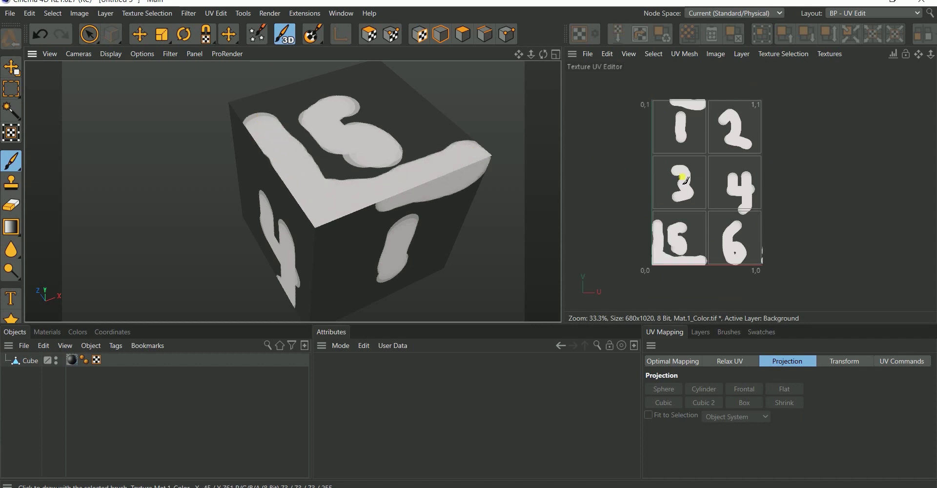
{"action": "left_click_drag", "start_coordinate": [429, 196], "coordinate": [451, 145], "text": "alt"}
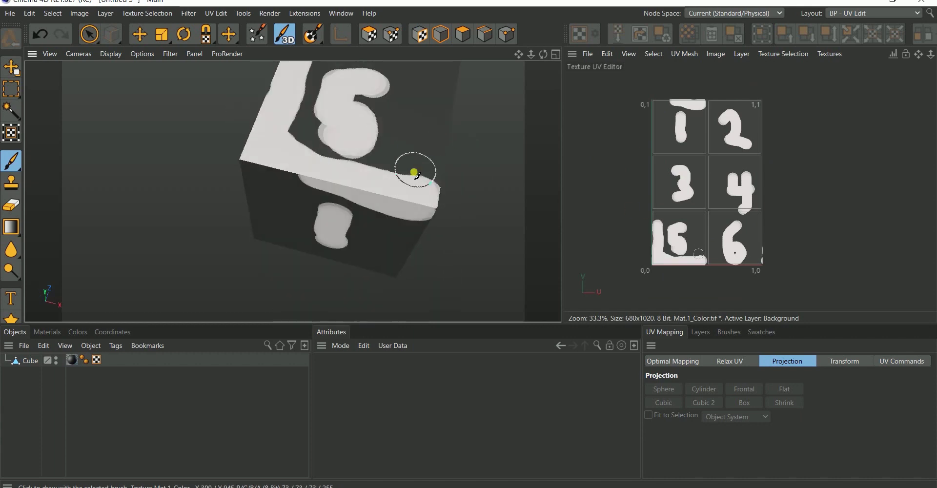
{"action": "mouse_move", "coordinate": [417, 175]}
{"action": "left_mouse_down"}
{"action": "mouse_move", "coordinate": [440, 153]}
{"action": "mouse_move", "coordinate": [457, 43]}
{"action": "left_mouse_up"}
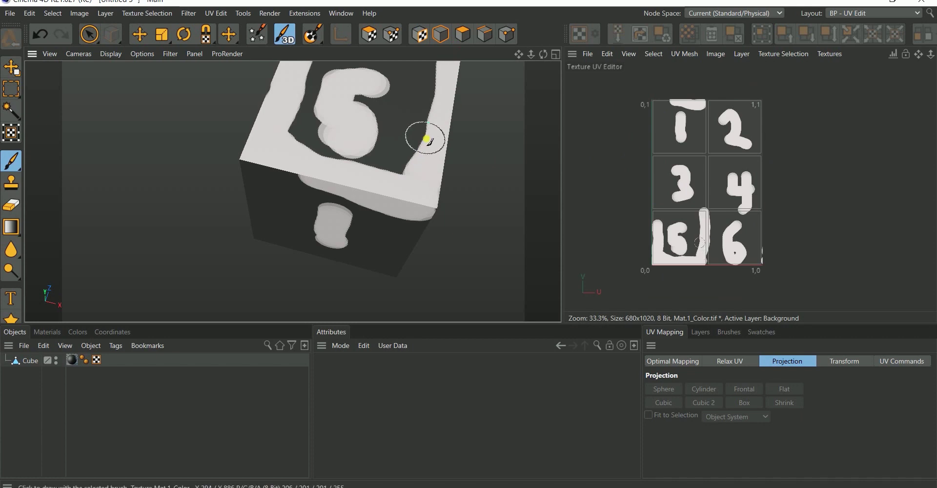
{"action": "mouse_move", "coordinate": [427, 140]}
{"action": "left_mouse_down", "text": "alt"}
{"action": "mouse_move", "coordinate": [372, 192]}
{"action": "mouse_move", "coordinate": [397, 142]}
{"action": "mouse_move", "coordinate": [346, 119]}
{"action": "mouse_move", "coordinate": [291, 113]}
{"action": "mouse_move", "coordinate": [336, 137]}
{"action": "mouse_move", "coordinate": [239, 105]}
{"action": "left_mouse_up", "text": "alt"}
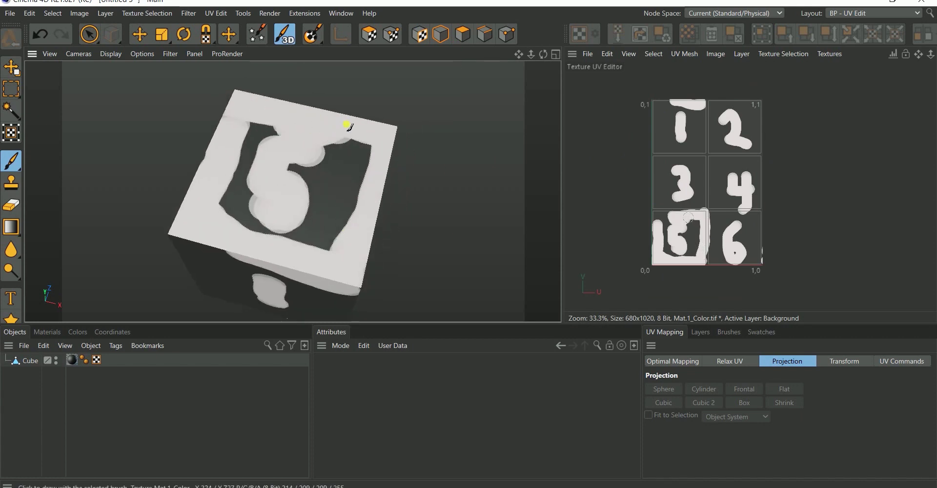
{"action": "mouse_move", "coordinate": [347, 125]}
{"action": "left_mouse_down"}
{"action": "mouse_move", "coordinate": [371, 151]}
{"action": "mouse_move", "coordinate": [315, 245]}
{"action": "mouse_move", "coordinate": [296, 229]}
{"action": "mouse_move", "coordinate": [218, 220]}
{"action": "mouse_move", "coordinate": [244, 147]}
{"action": "left_mouse_up"}
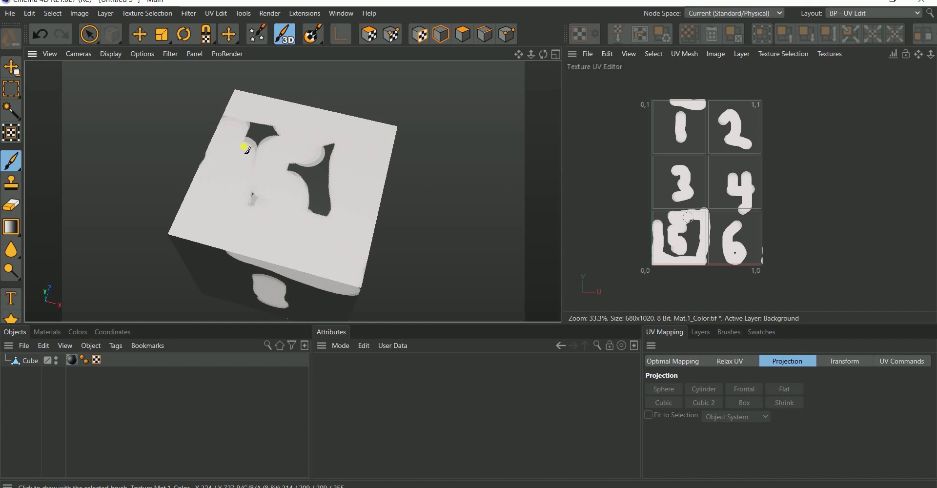
{"action": "mouse_move", "coordinate": [301, 134]}
{"action": "left_mouse_down"}
{"action": "mouse_move", "coordinate": [309, 211]}
{"action": "mouse_move", "coordinate": [320, 157]}
{"action": "left_mouse_up"}
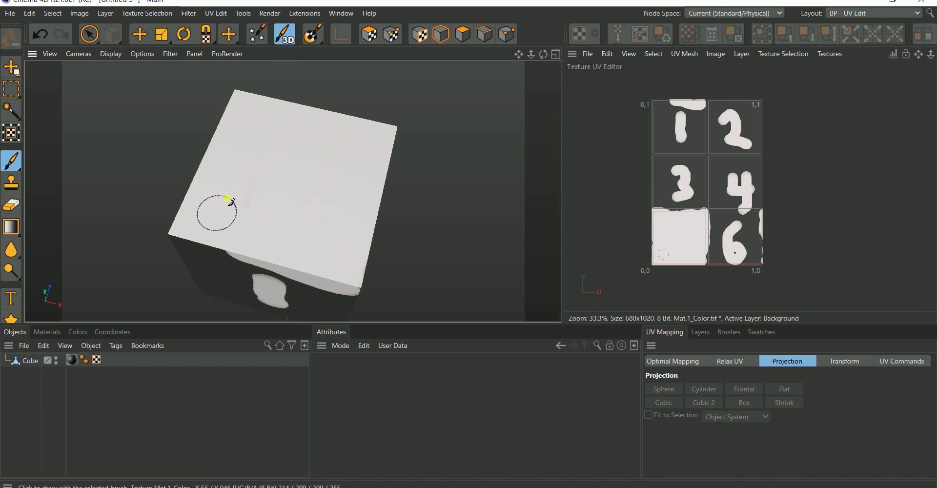
Set the paint color to green with hue 121°, saturation 49% and brightness 84%, and cover the cube face numbered 1.
{"action": "mouse_move", "coordinate": [228, 200]}
{"action": "left_mouse_down", "text": "alt"}
{"action": "mouse_move", "coordinate": [379, 94]}
{"action": "mouse_move", "coordinate": [325, 153]}
{"action": "mouse_move", "coordinate": [151, 205]}
{"action": "mouse_move", "coordinate": [283, 236]}
{"action": "mouse_move", "coordinate": [305, 213]}
{"action": "mouse_move", "coordinate": [300, 176]}
{"action": "mouse_move", "coordinate": [305, 209]}
{"action": "left_mouse_up", "text": "alt"}
{"action": "scroll", "coordinate": [304, 209], "scroll_direction": "up", "scroll_amount": 2}
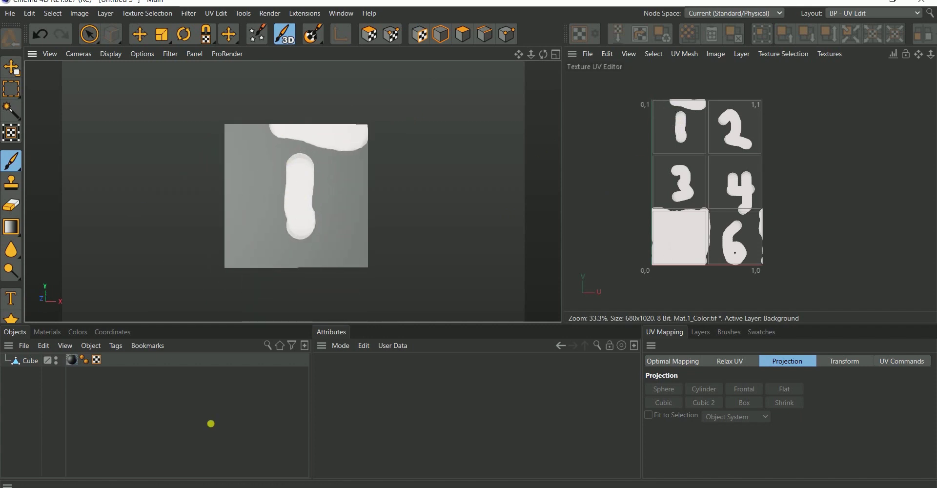
{"action": "left_click", "coordinate": [76, 333]}
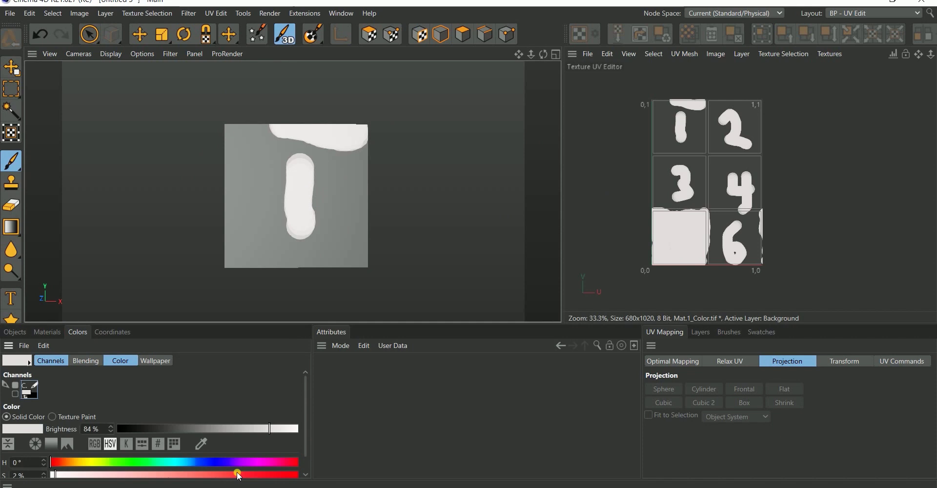
{"action": "left_click_drag", "start_coordinate": [238, 476], "coordinate": [177, 476]}
{"action": "left_click", "coordinate": [135, 466]}
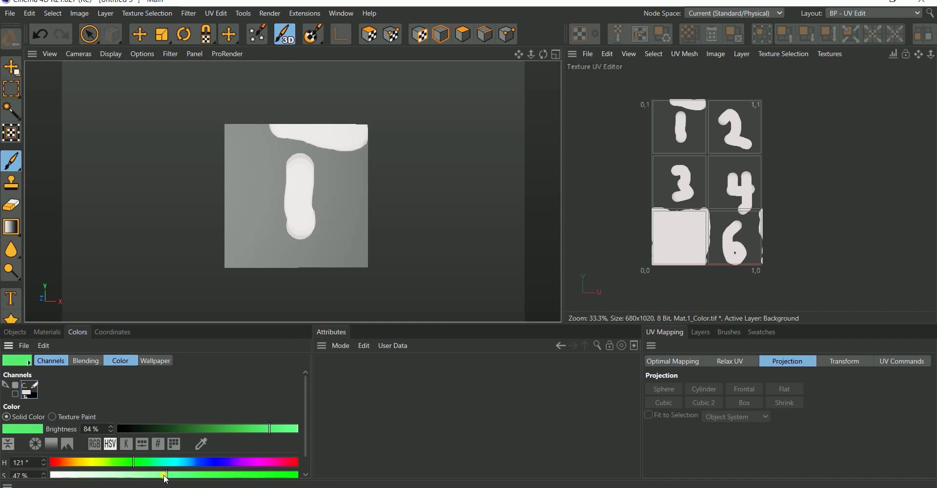
{"action": "left_click_drag", "start_coordinate": [696, 112], "coordinate": [690, 139]}
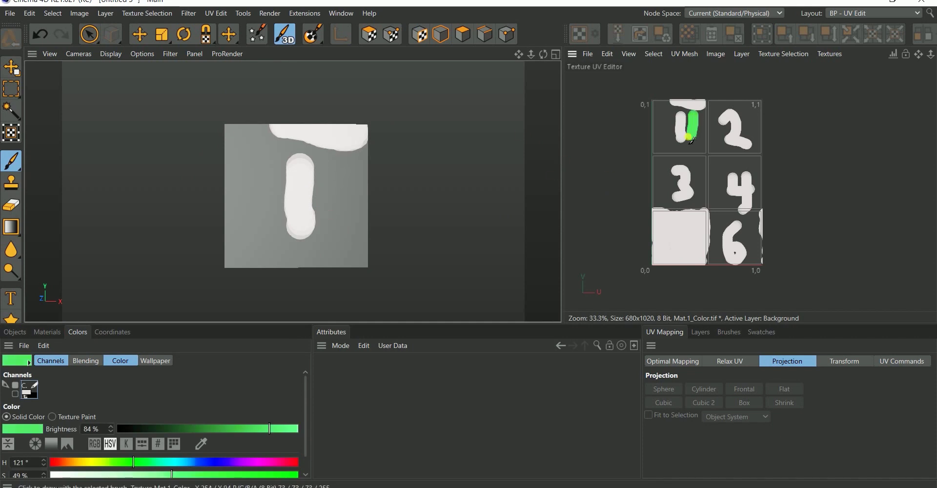
{"action": "mouse_move", "coordinate": [354, 146]}
{"action": "left_mouse_down"}
{"action": "mouse_move", "coordinate": [255, 147]}
{"action": "mouse_move", "coordinate": [264, 146]}
{"action": "mouse_move", "coordinate": [227, 136]}
{"action": "mouse_move", "coordinate": [323, 137]}
{"action": "mouse_move", "coordinate": [365, 167]}
{"action": "mouse_move", "coordinate": [359, 267]}
{"action": "mouse_move", "coordinate": [265, 255]}
{"action": "mouse_move", "coordinate": [210, 264]}
{"action": "mouse_move", "coordinate": [237, 152]}
{"action": "mouse_move", "coordinate": [228, 250]}
{"action": "mouse_move", "coordinate": [270, 145]}
{"action": "mouse_move", "coordinate": [260, 229]}
{"action": "mouse_move", "coordinate": [292, 216]}
{"action": "mouse_move", "coordinate": [324, 134]}
{"action": "mouse_move", "coordinate": [367, 155]}
{"action": "mouse_move", "coordinate": [282, 222]}
{"action": "left_mouse_up"}
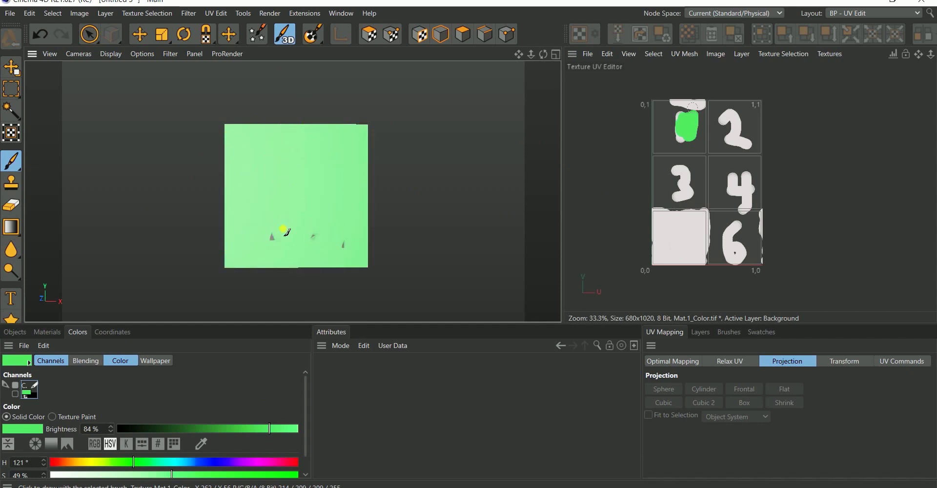
{"action": "mouse_move", "coordinate": [489, 205]}
{"action": "left_mouse_down", "text": "alt"}
{"action": "mouse_move", "coordinate": [421, 186]}
{"action": "mouse_move", "coordinate": [416, 233]}
{"action": "mouse_move", "coordinate": [324, 199]}
{"action": "mouse_move", "coordinate": [306, 151]}
{"action": "left_mouse_up", "text": "alt"}
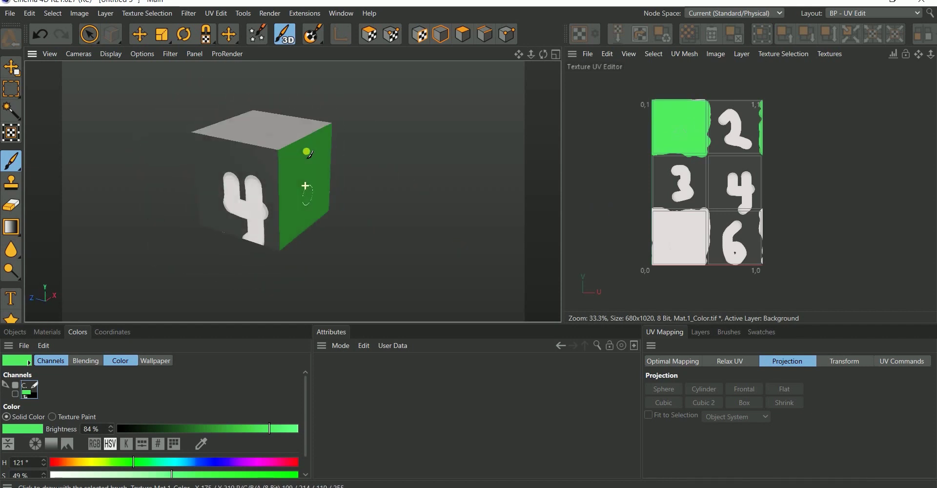
Show the list of materials in the scene.
{"action": "left_click", "coordinate": [46, 332]}
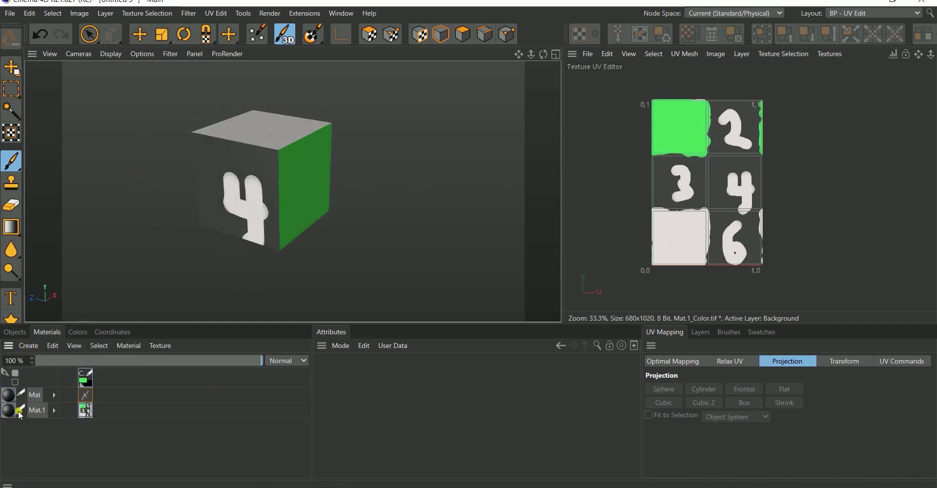